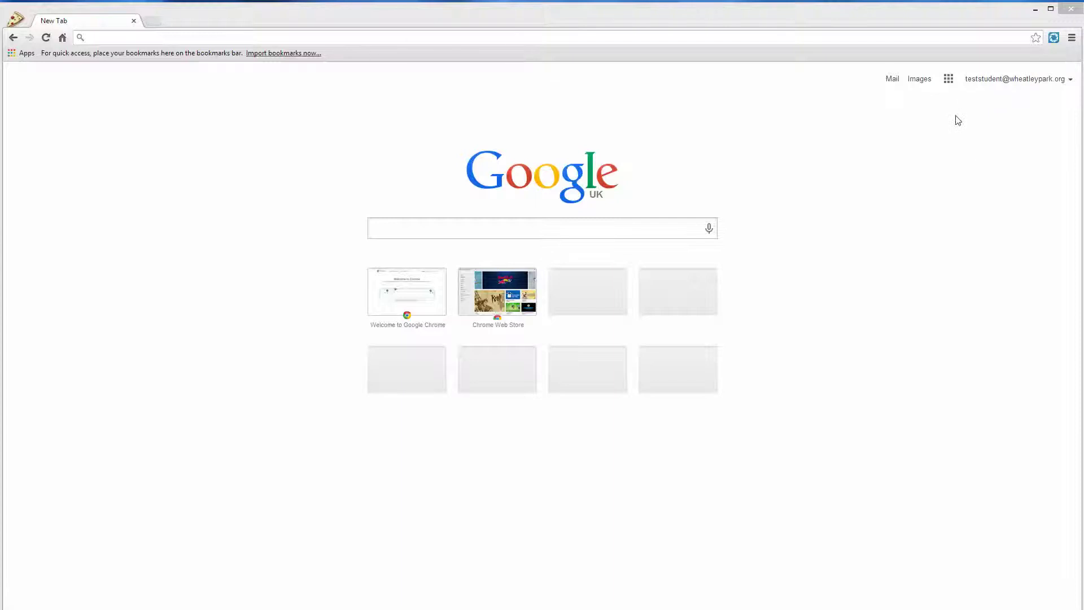
Open Google Calendar from the list of Google apps.
left_click(948, 82)
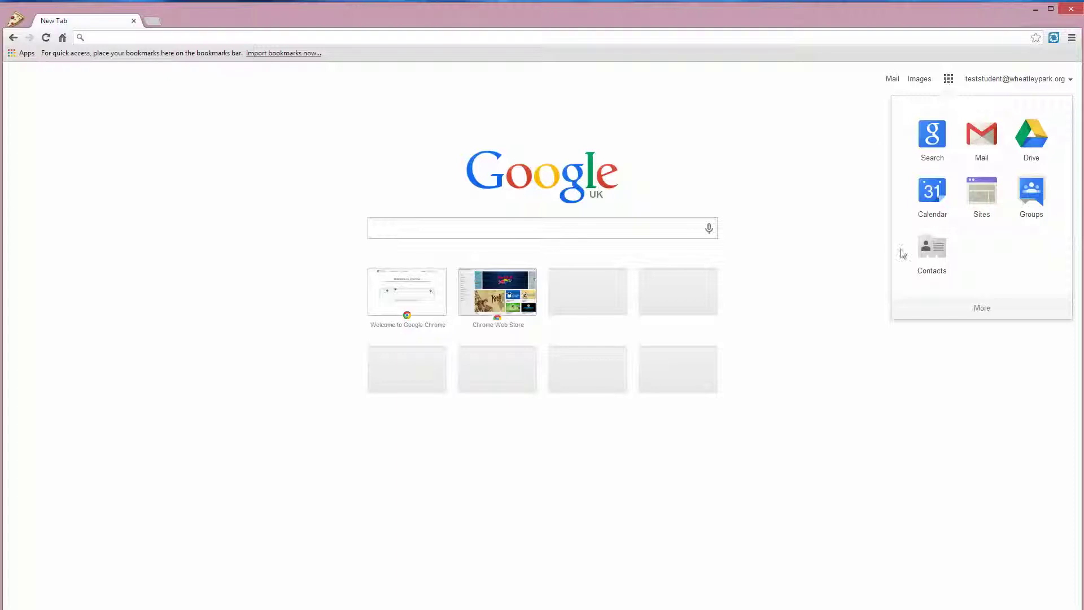
left_click(932, 194)
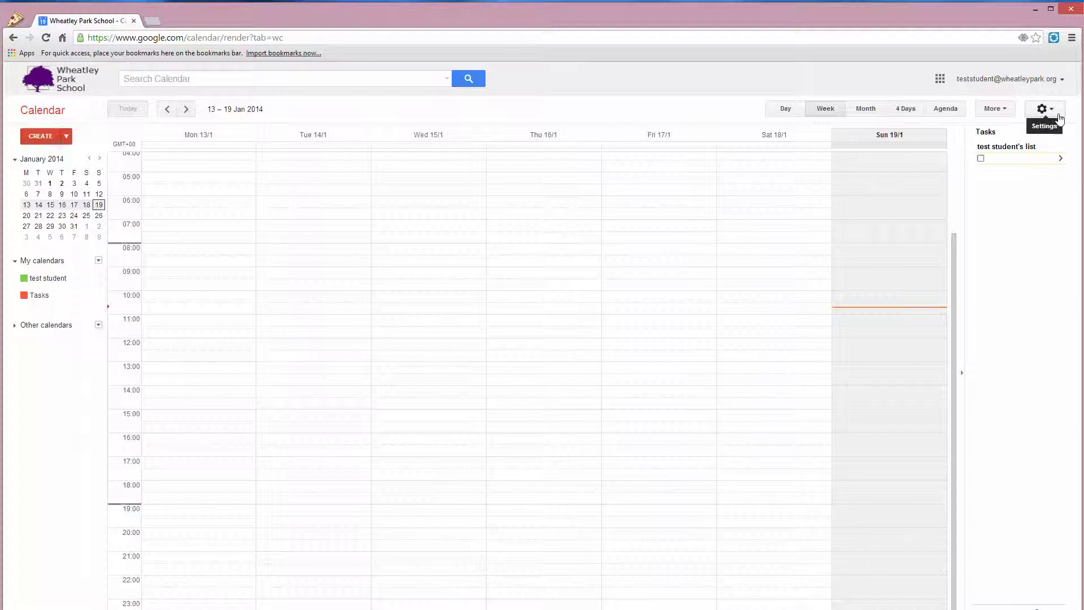
Examine the Labs features in the calendar settings, including Hide morning and night, and return to the calendar.
left_click(1060, 113)
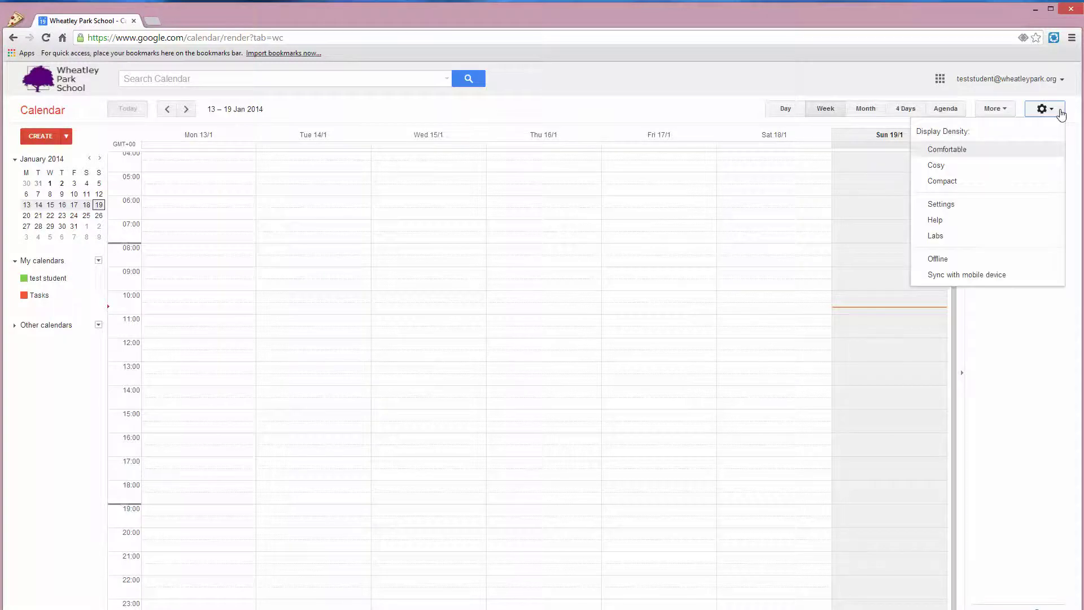
left_click(942, 204)
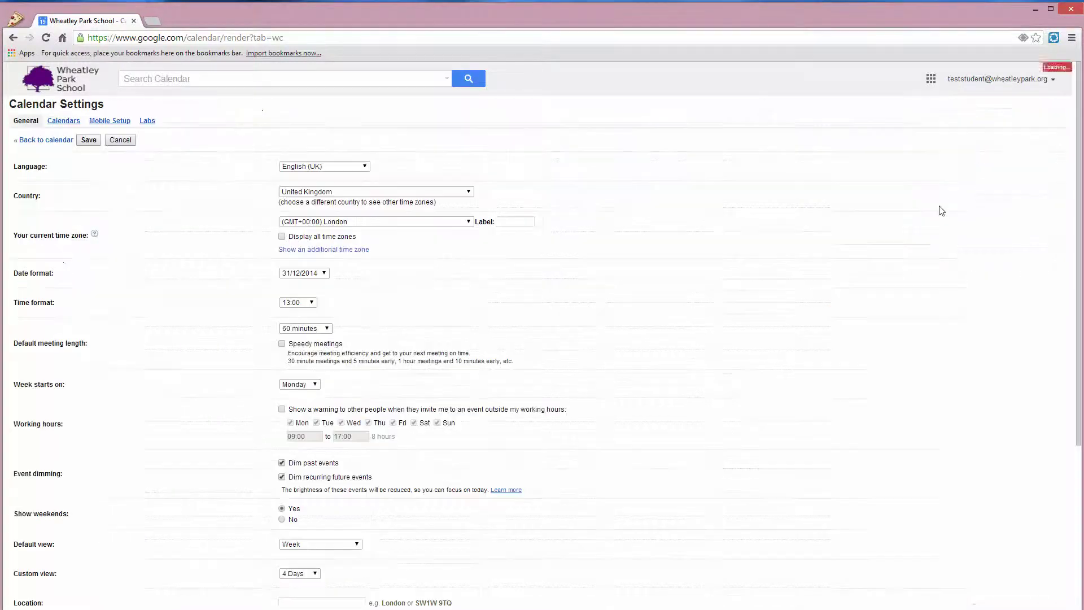
left_click(148, 123)
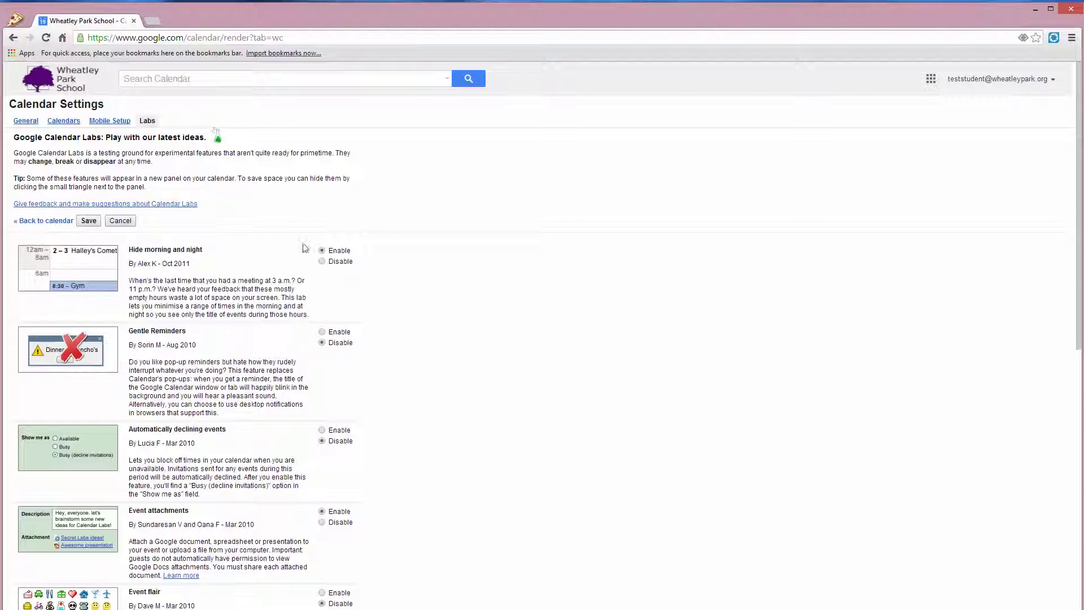
left_click(45, 221)
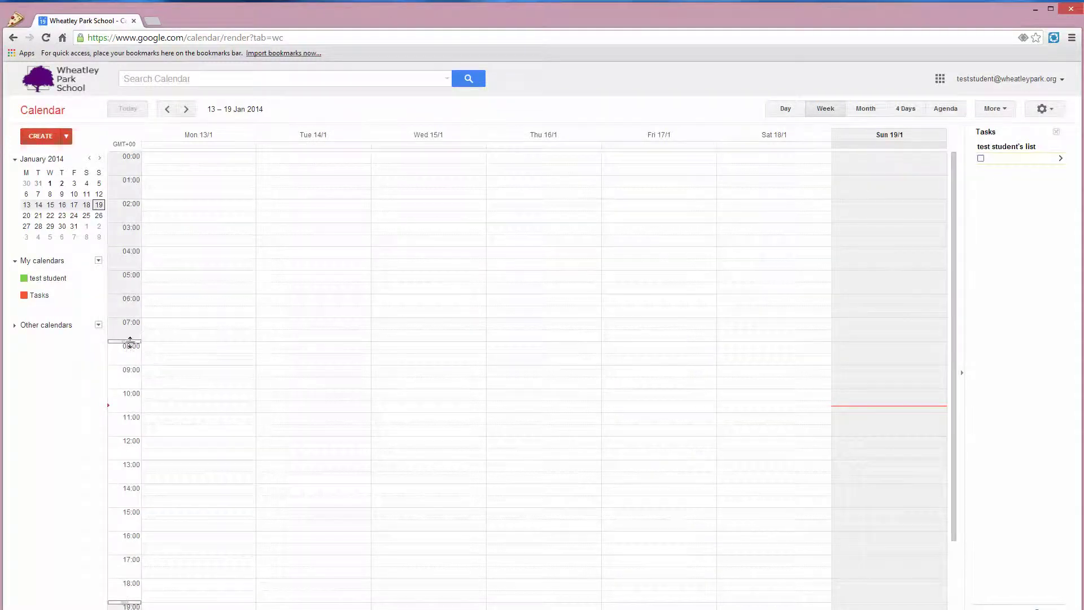
Set the morning time-range boundary to 07:00 and collapse the hours 00:00–07:00 and 19:00–00:00 in the week view.
scroll(169, 432, "down", 1)
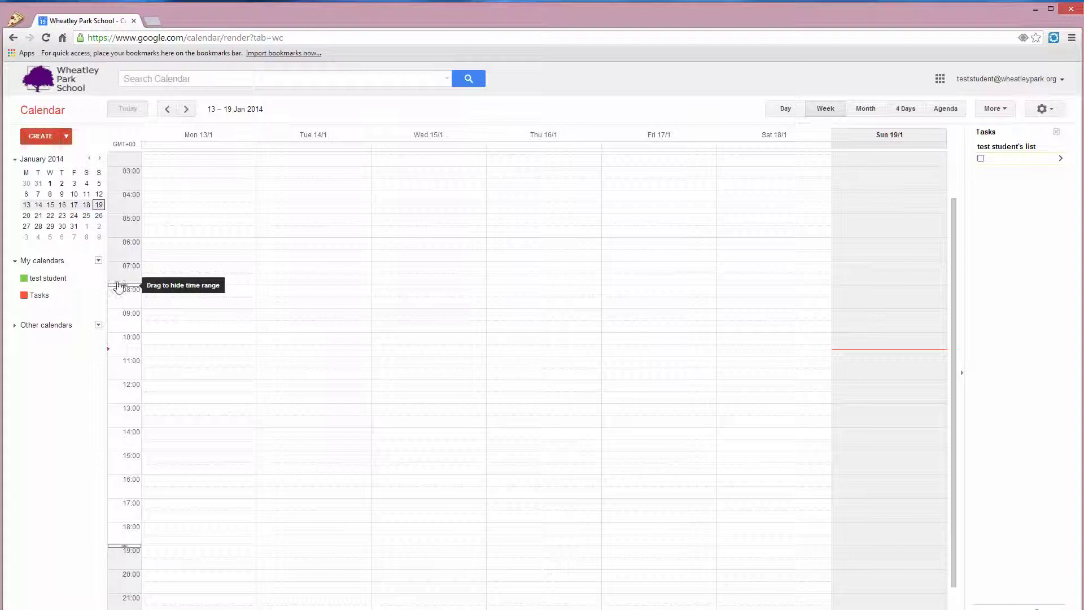
left_click_drag(115, 285, 123, 274)
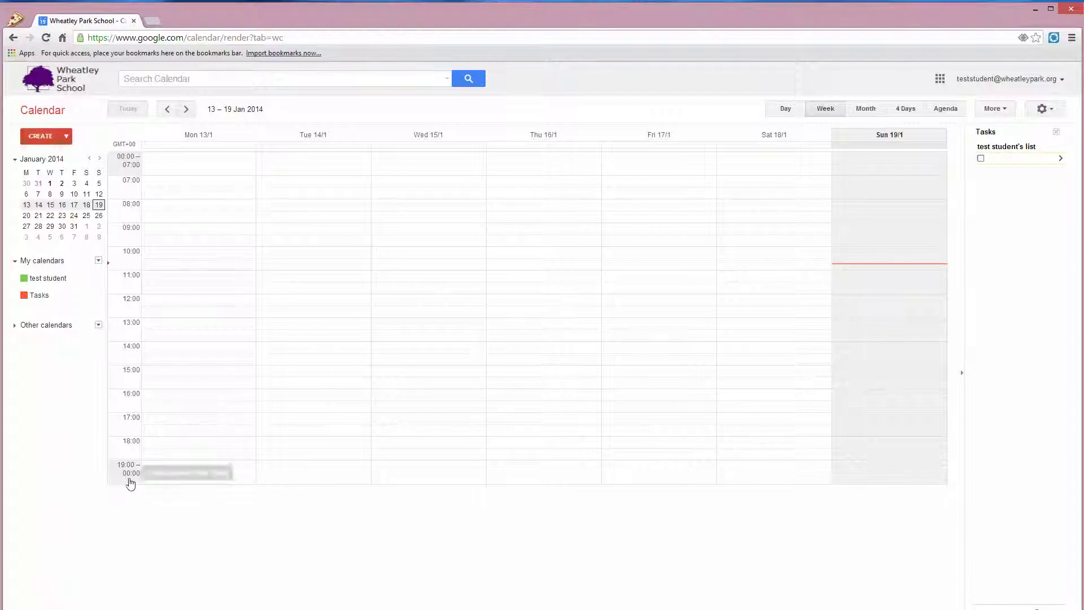
left_click(128, 481)
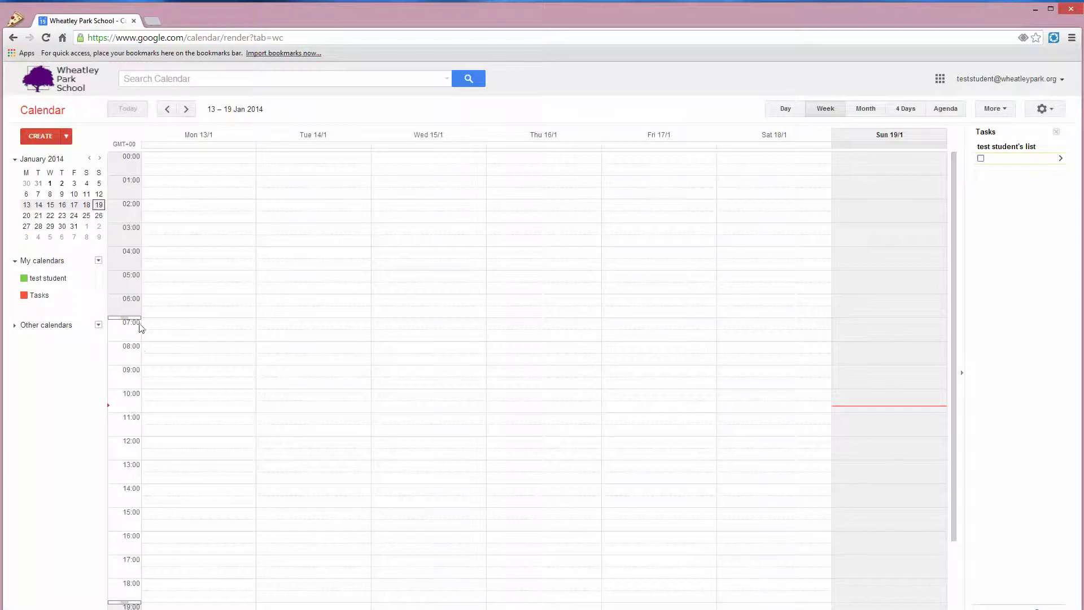
left_click(115, 285)
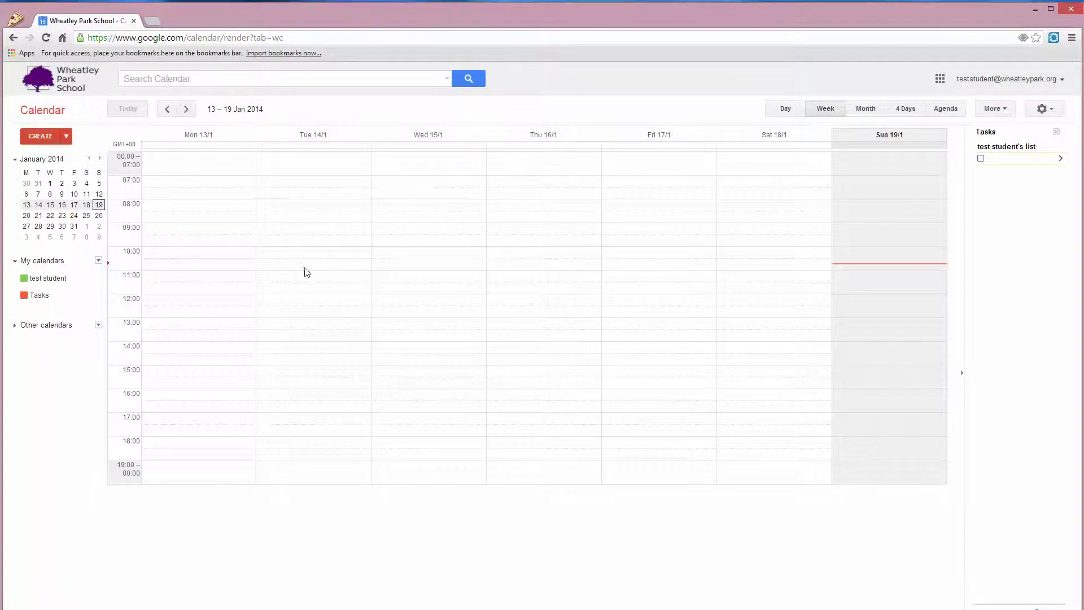
Start an event named "Test event" on Tuesday 14 January, 10:30–11:30, and open its full details for editing.
left_click(305, 272)
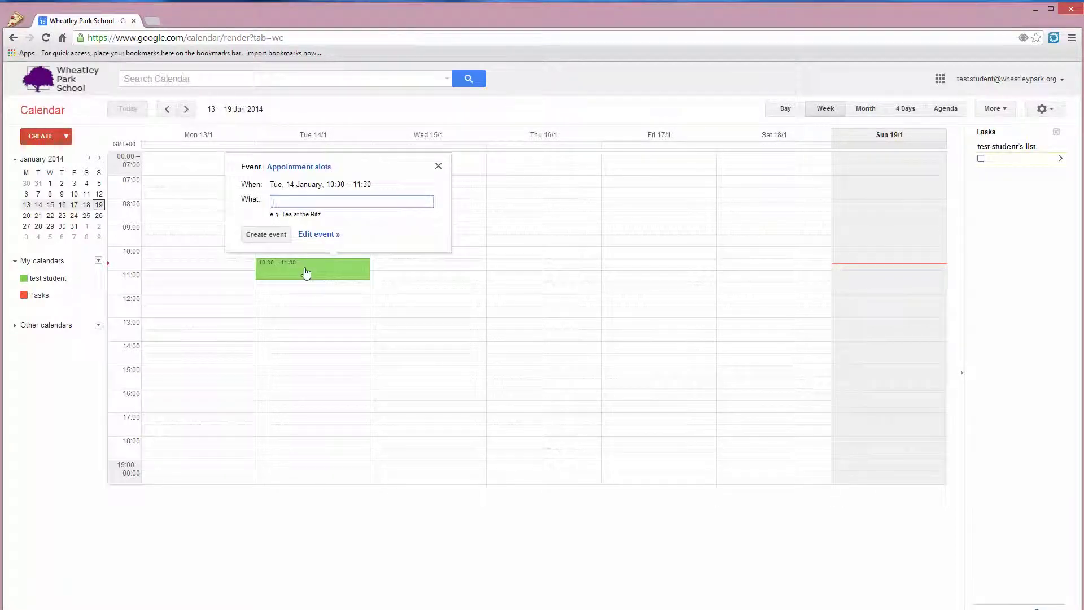
type("Test event")
left_click(320, 238)
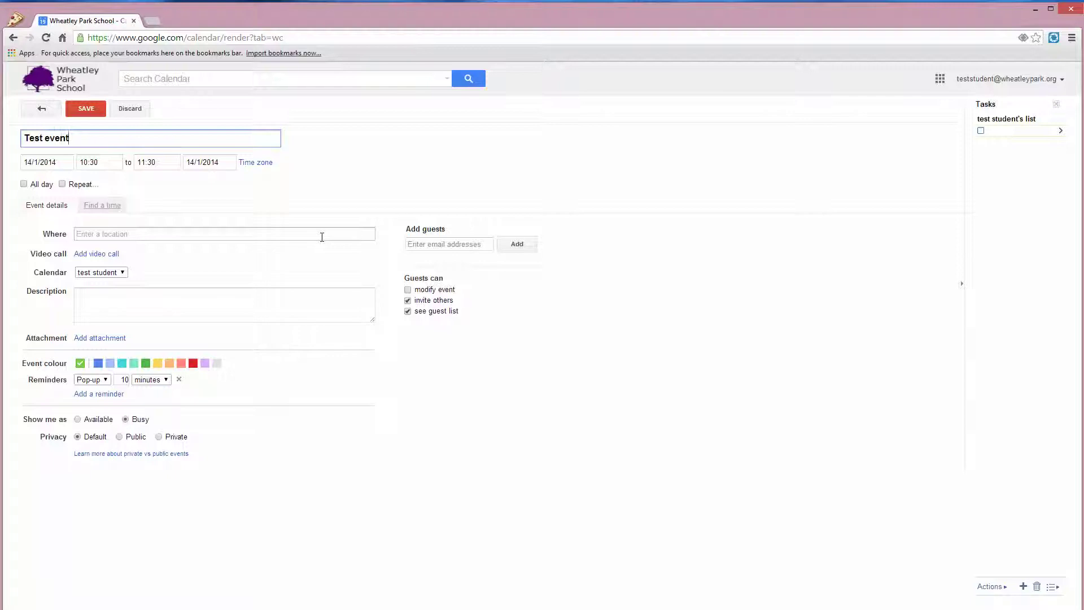
Look over the event's location, calendar and description fields and the Google Drive attachment picker without attaching a file.
left_click(124, 235)
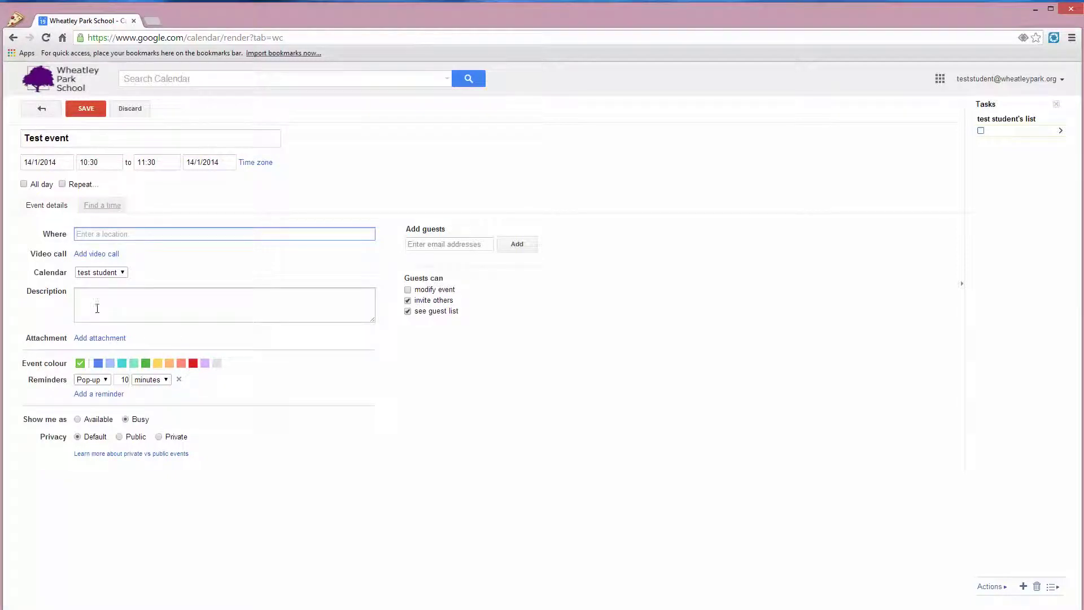
left_click(118, 272)
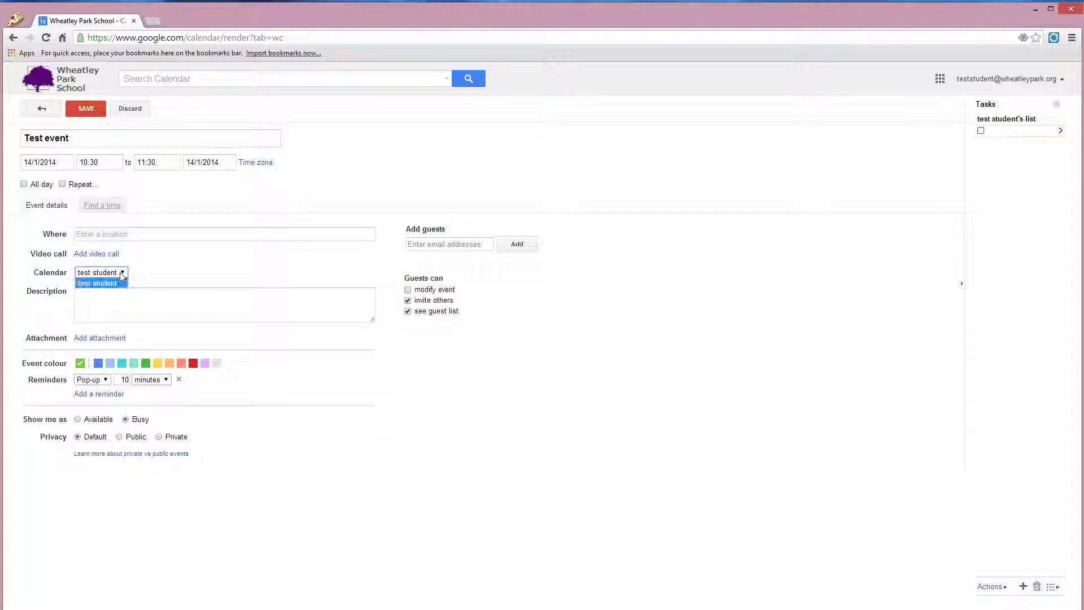
left_click(105, 283)
left_click(95, 299)
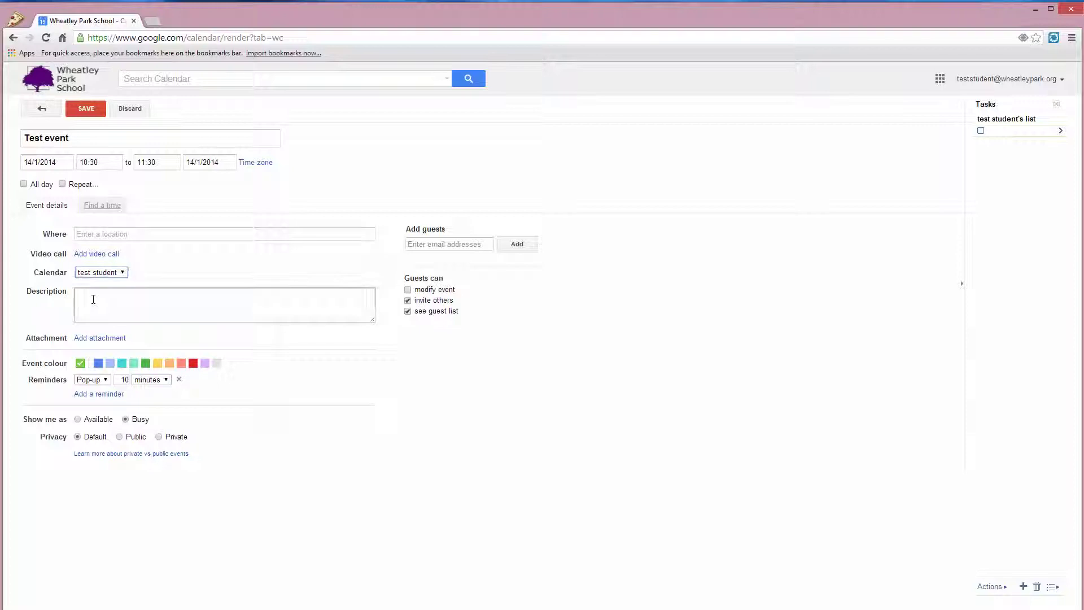
left_click(112, 338)
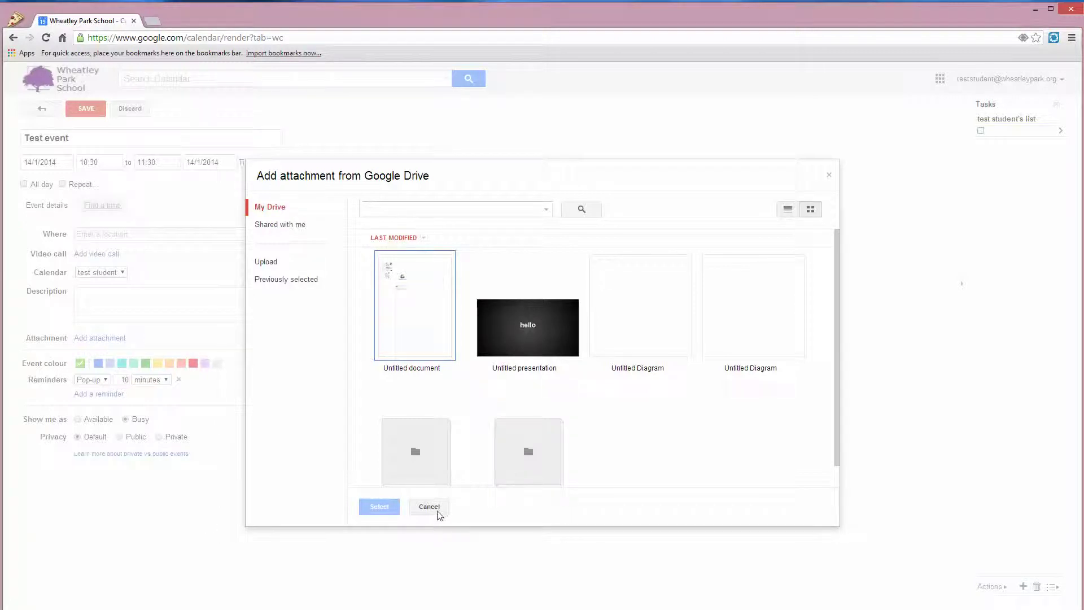
left_click(429, 507)
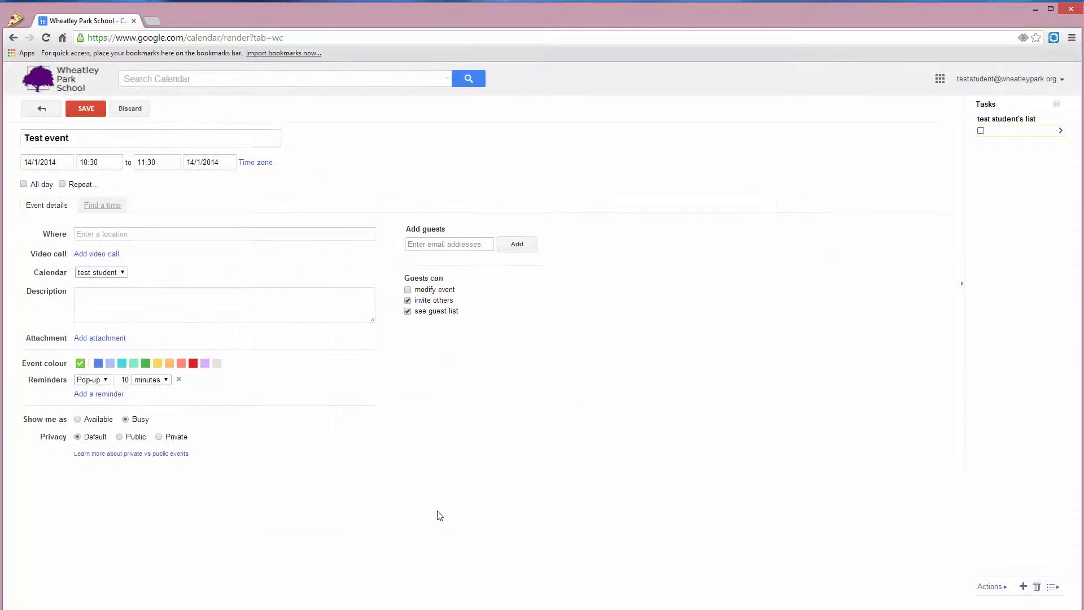
Add a guest to the event by searching for the contact's e-mail address and picking the suggested match.
left_click(422, 246)
type("rdn")
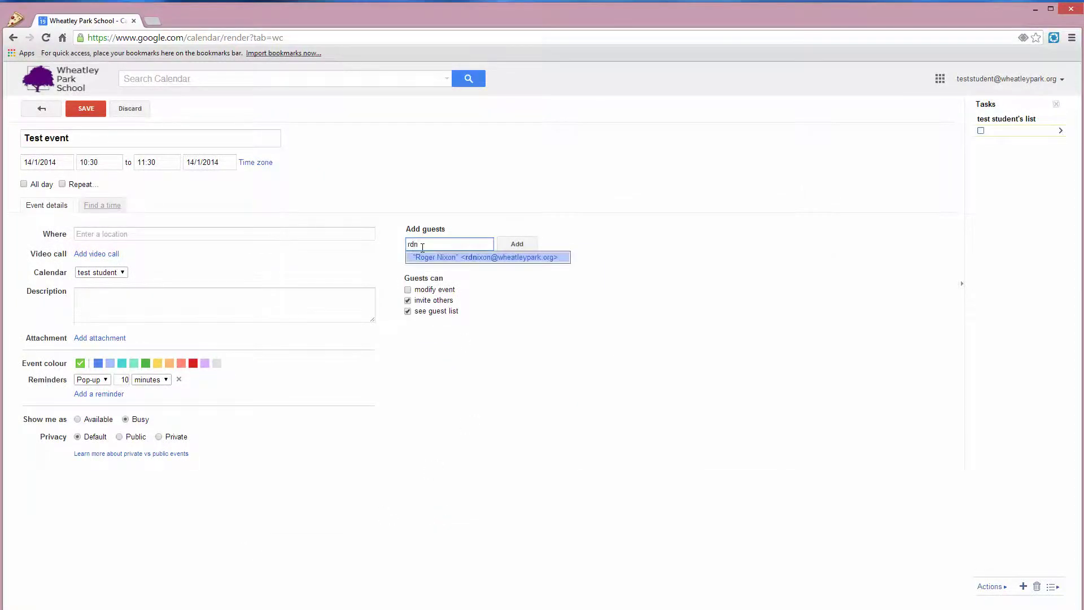
left_click(520, 259)
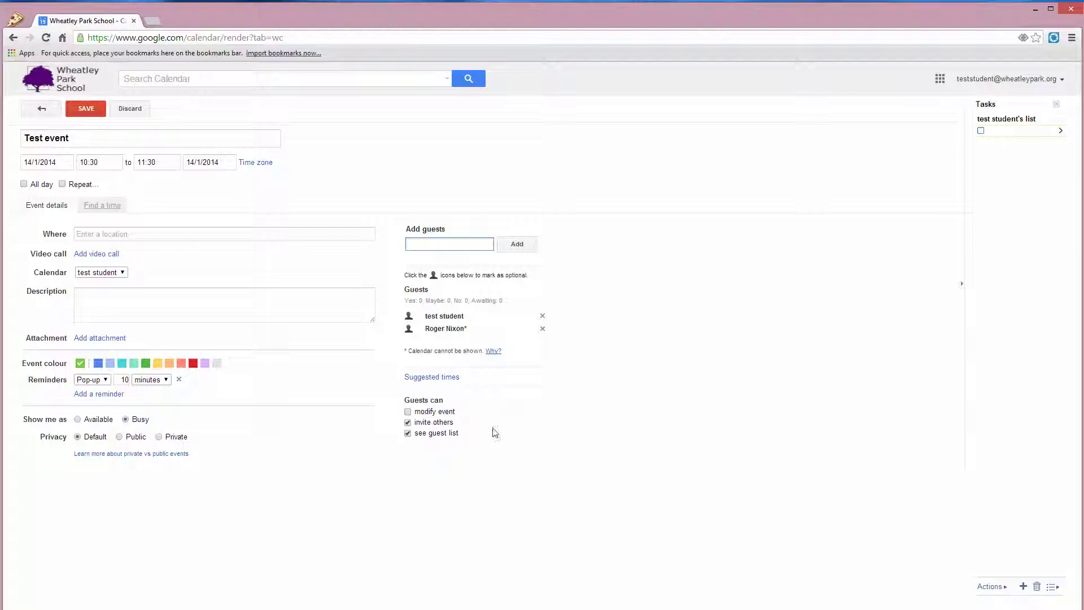
Try allowing guests to modify the event and hiding the guest list from them, restoring each permission to its original setting.
left_click(408, 411)
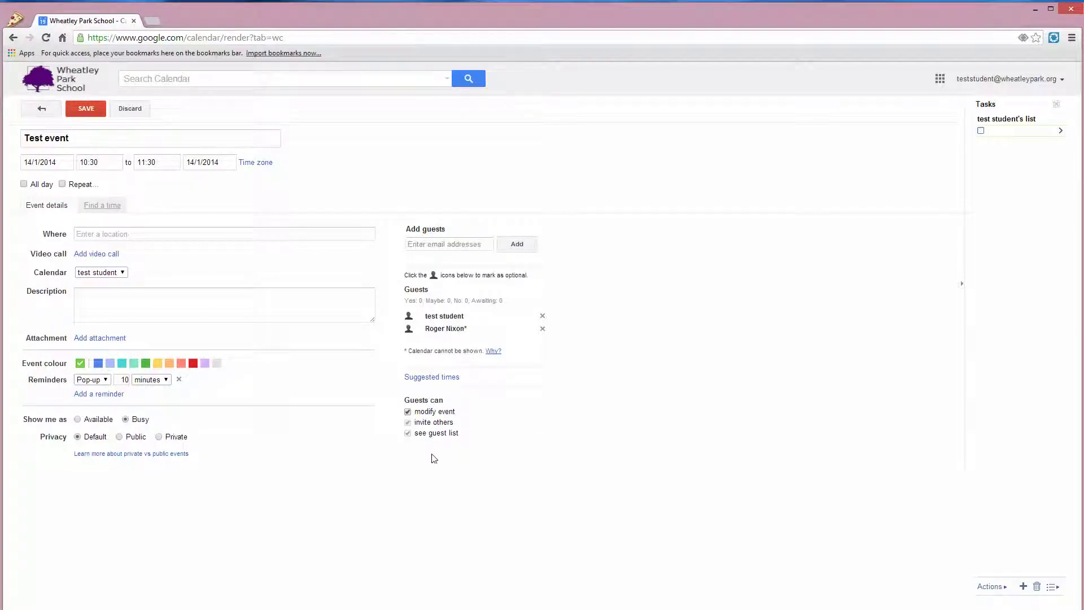
left_click(408, 412)
left_click(409, 434)
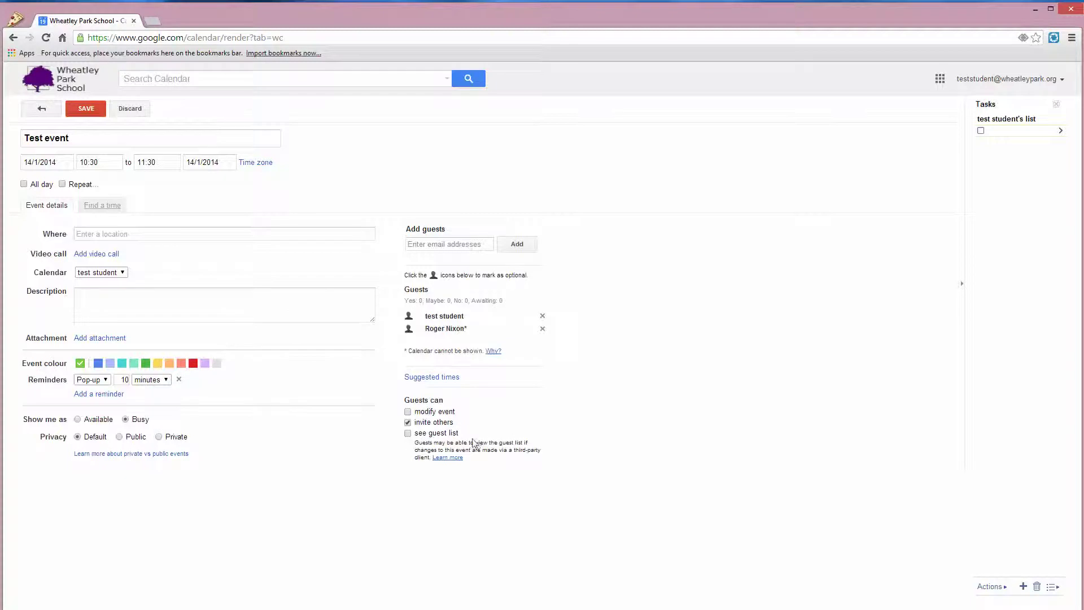
left_click(408, 433)
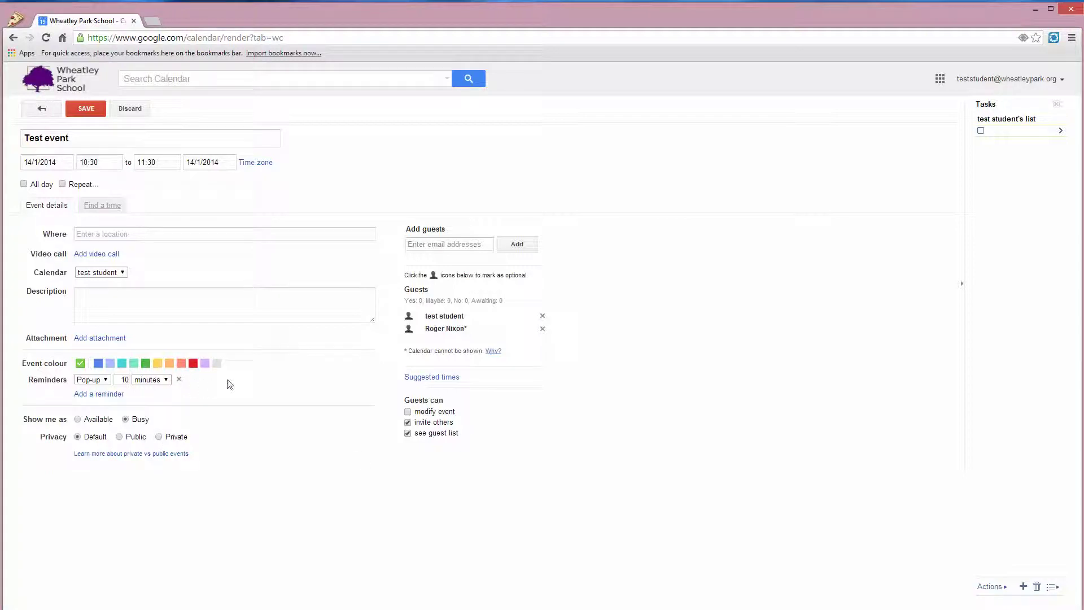
Examine the reminder's delivery types and time units, keeping the pop-up reminder at 10 minutes.
left_click(105, 380)
left_click(157, 382)
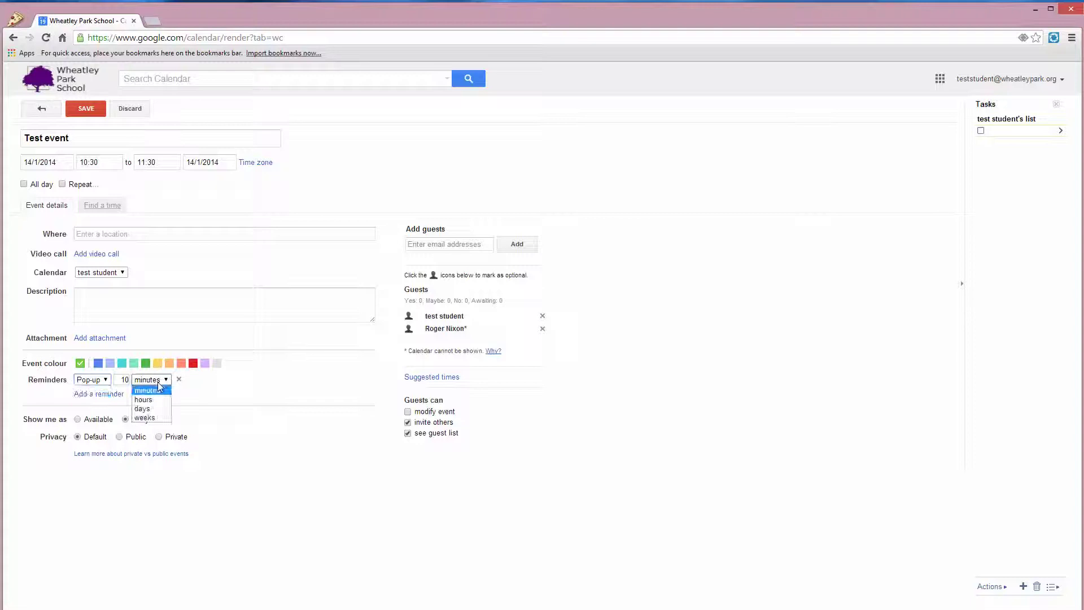
left_click(146, 390)
left_click(154, 381)
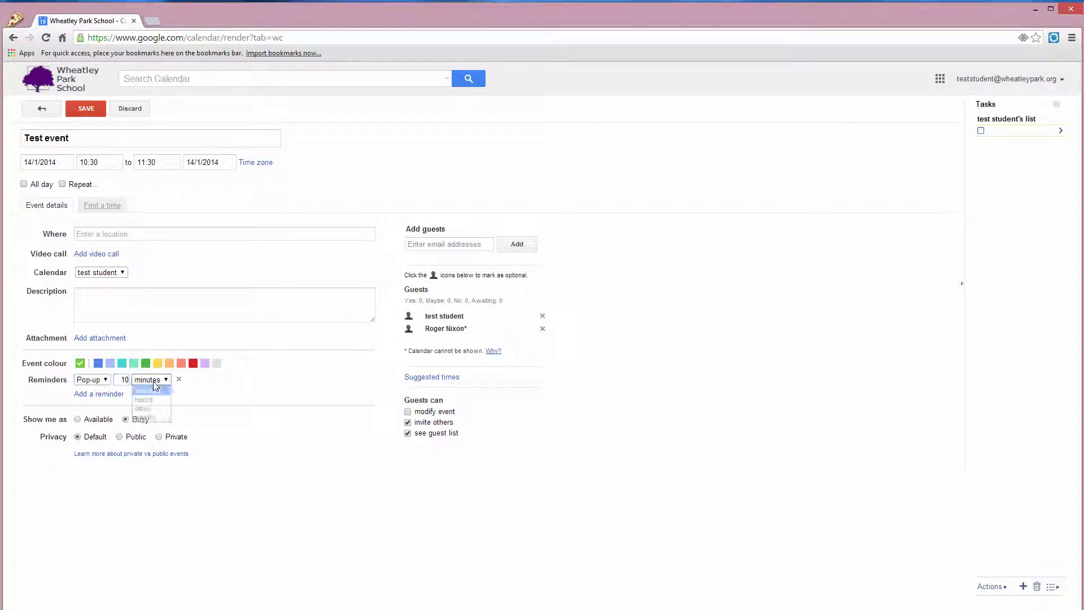
left_click(220, 406)
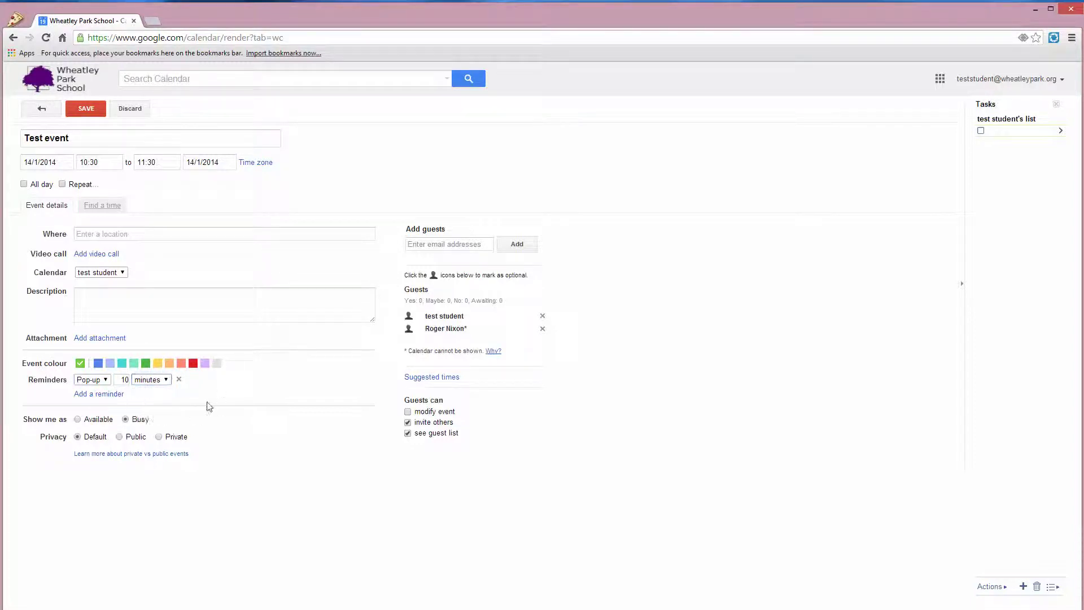
left_click(105, 380)
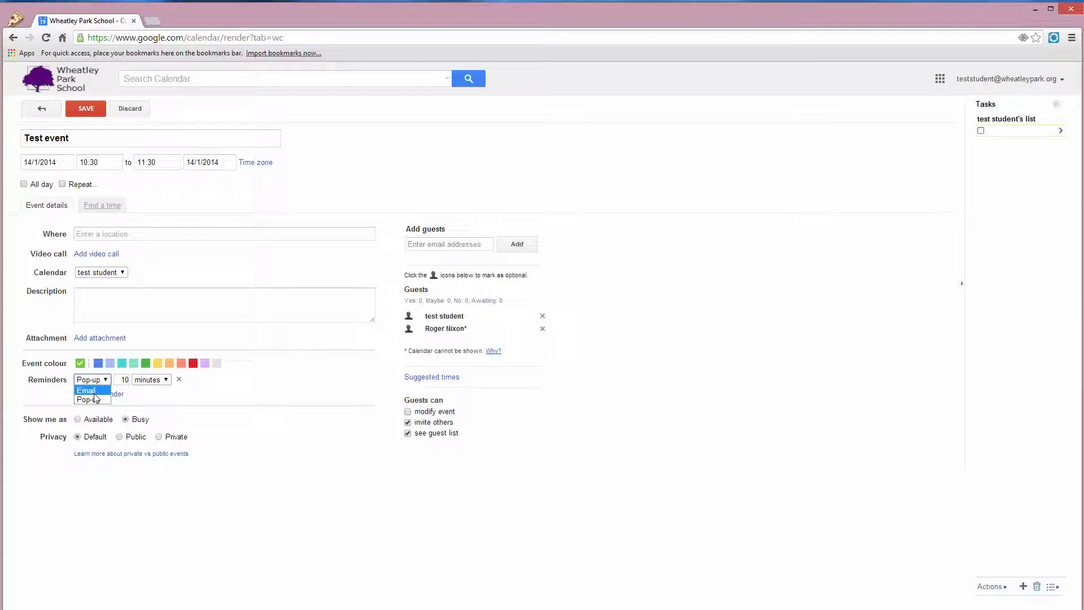
left_click(148, 398)
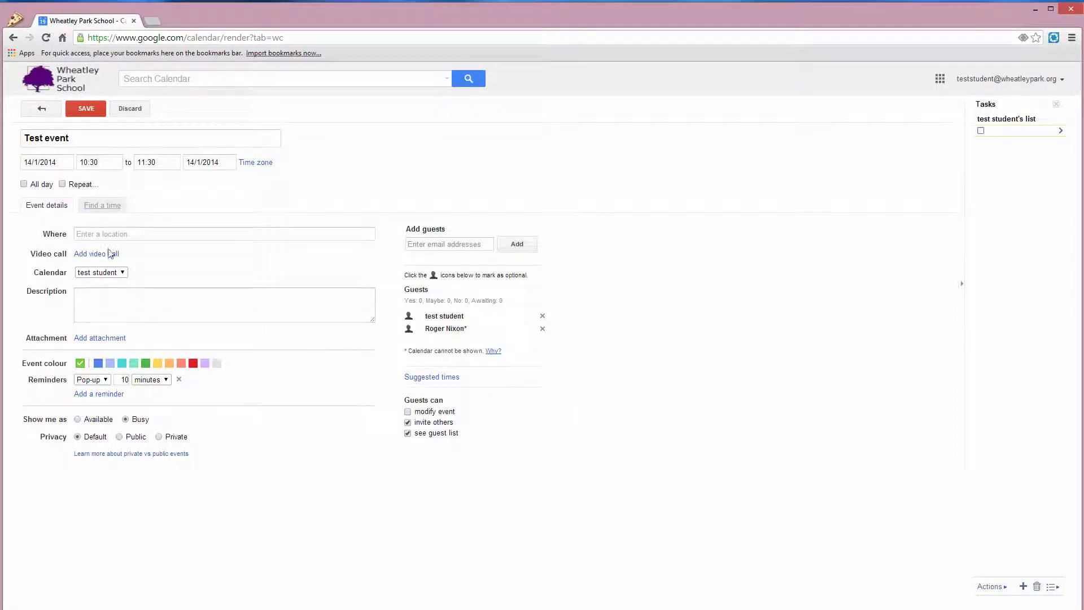
Save the test event and send invitations to its guests.
left_click(89, 110)
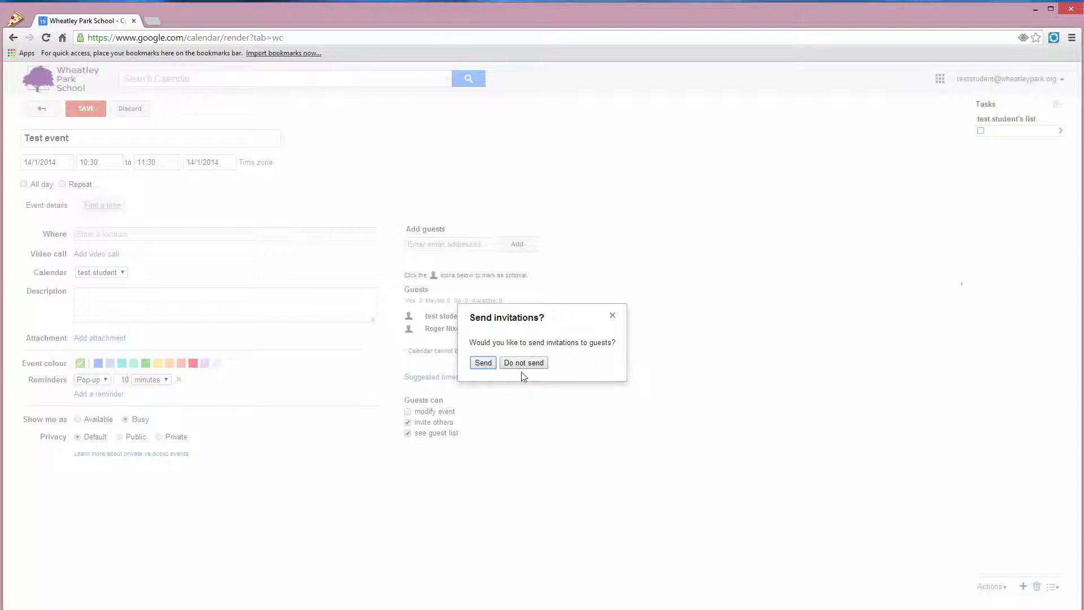
left_click(484, 364)
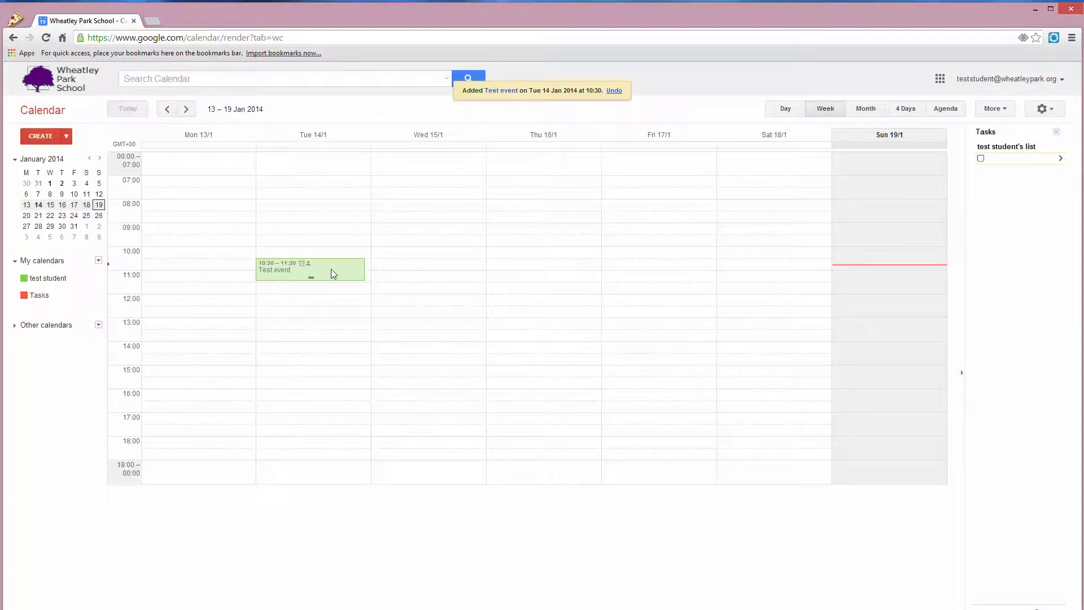
Move the test event to Sunday 19 January at 17:30–18:30 and send the guests a notification of the change.
left_click_drag(331, 269, 400, 279)
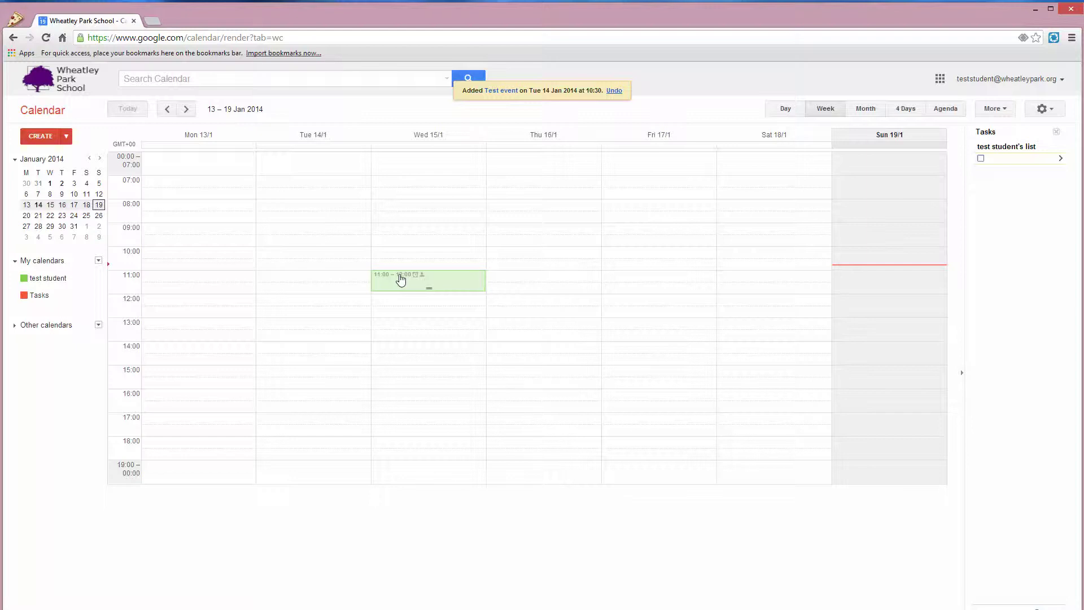
left_click_drag(400, 279, 899, 433)
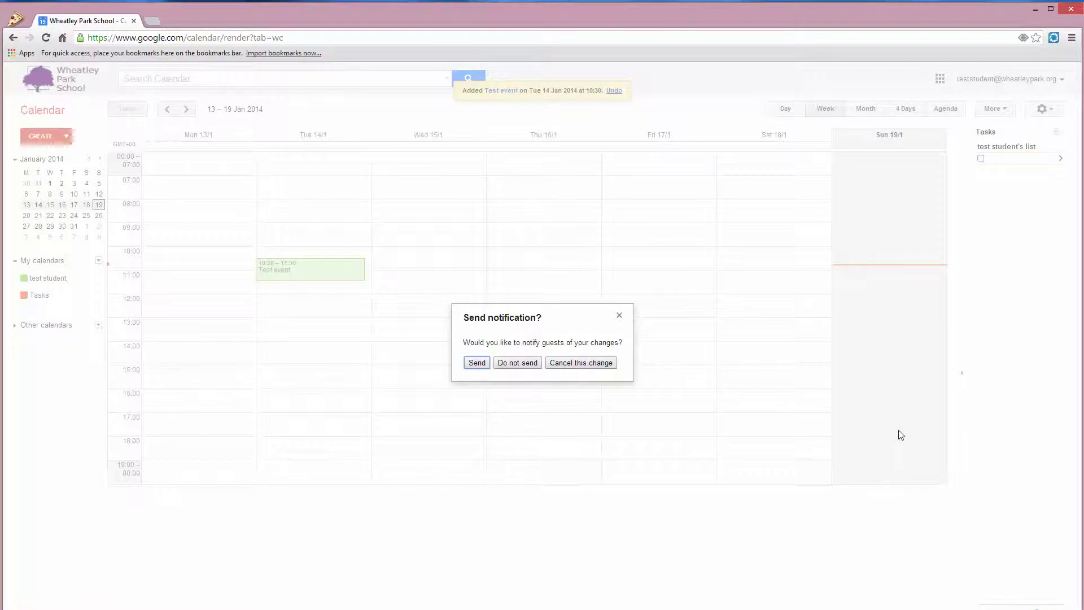
left_click(476, 362)
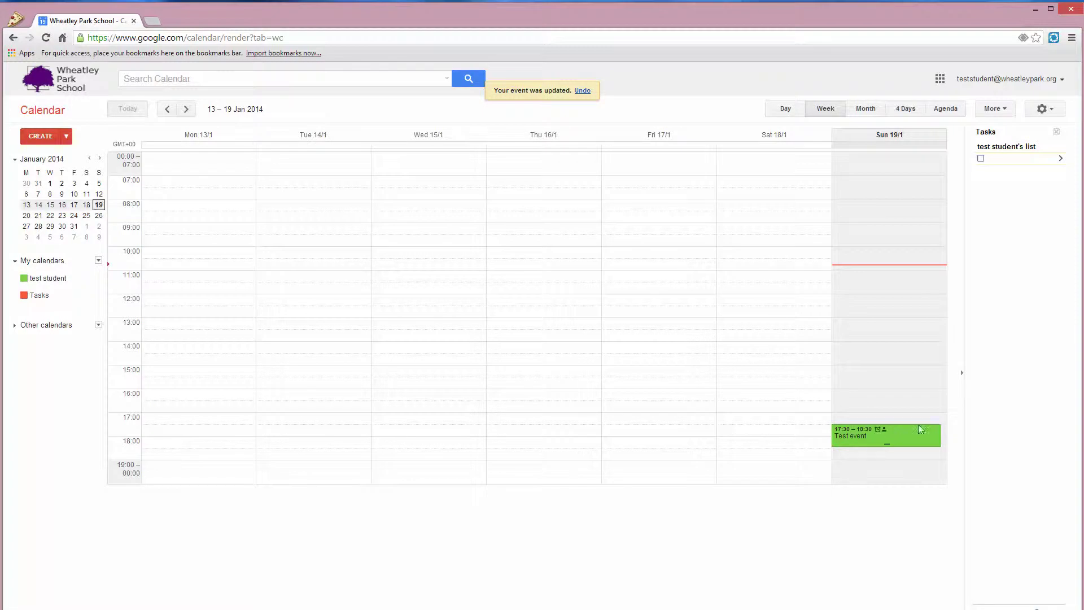
Start a new event on Sunday 19 January from 12:30 to 16:30 and dismiss it without creating it.
left_click_drag(867, 310, 893, 403)
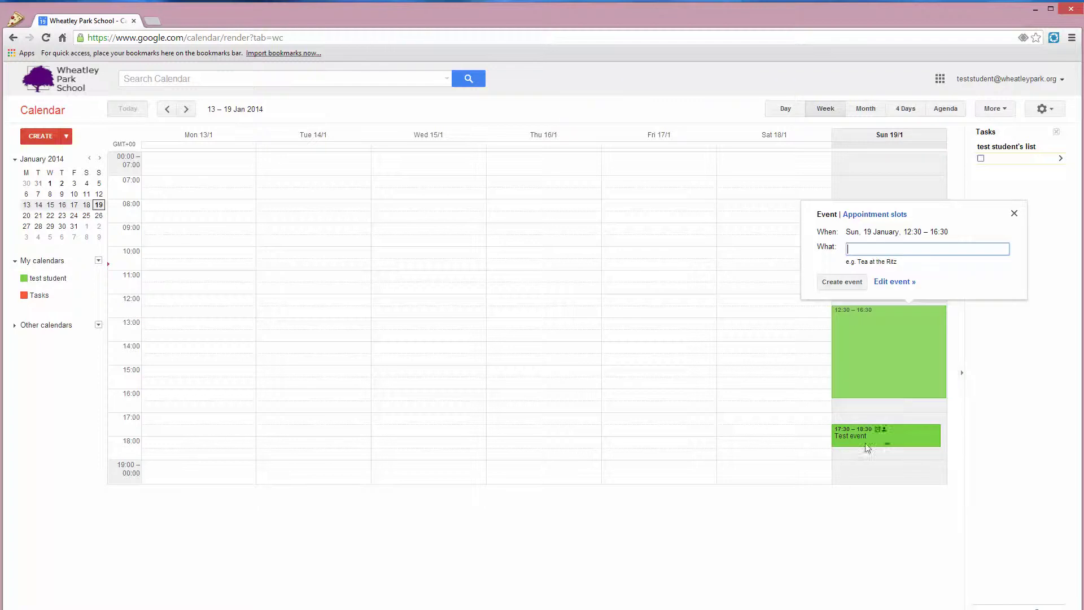
left_click(1013, 216)
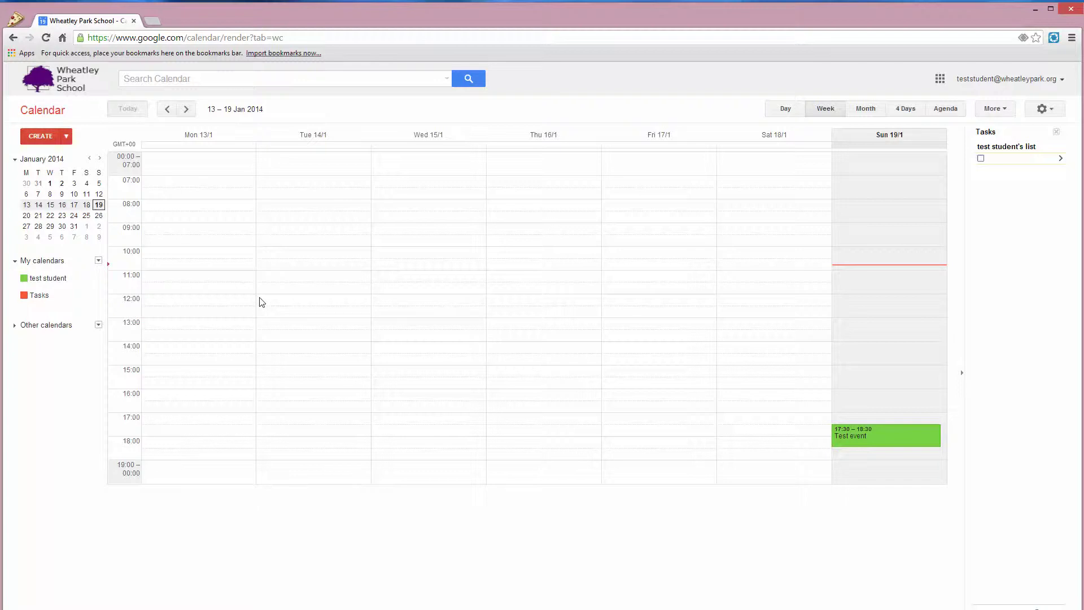
Hide the Tasks calendar from the week view.
left_click(37, 305)
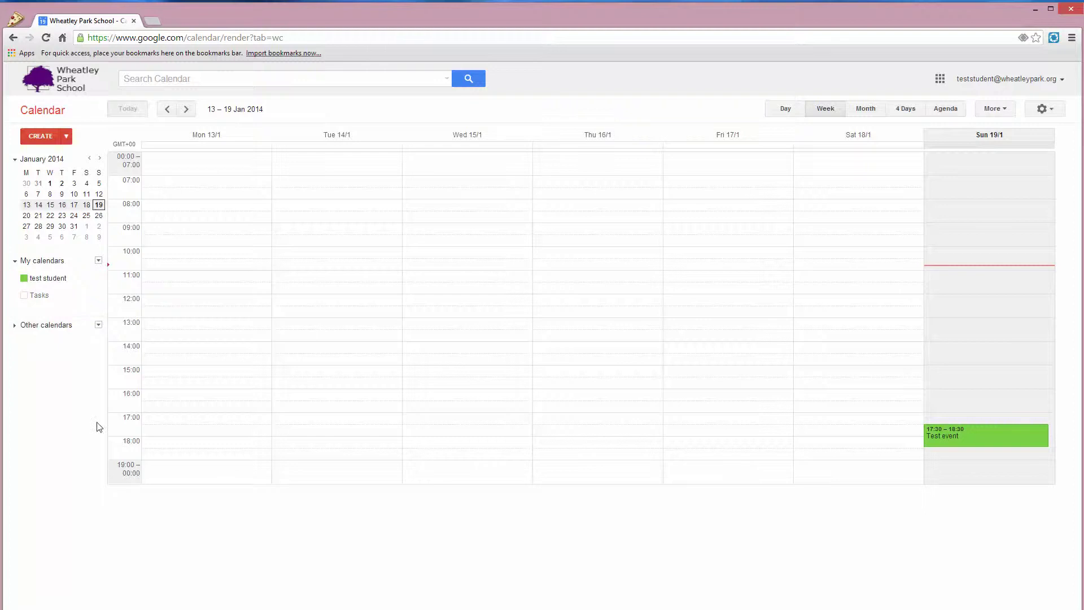
Show the Tasks calendar and create the task "Get up in the morning" due Monday 20 January in the following week.
left_click(42, 305)
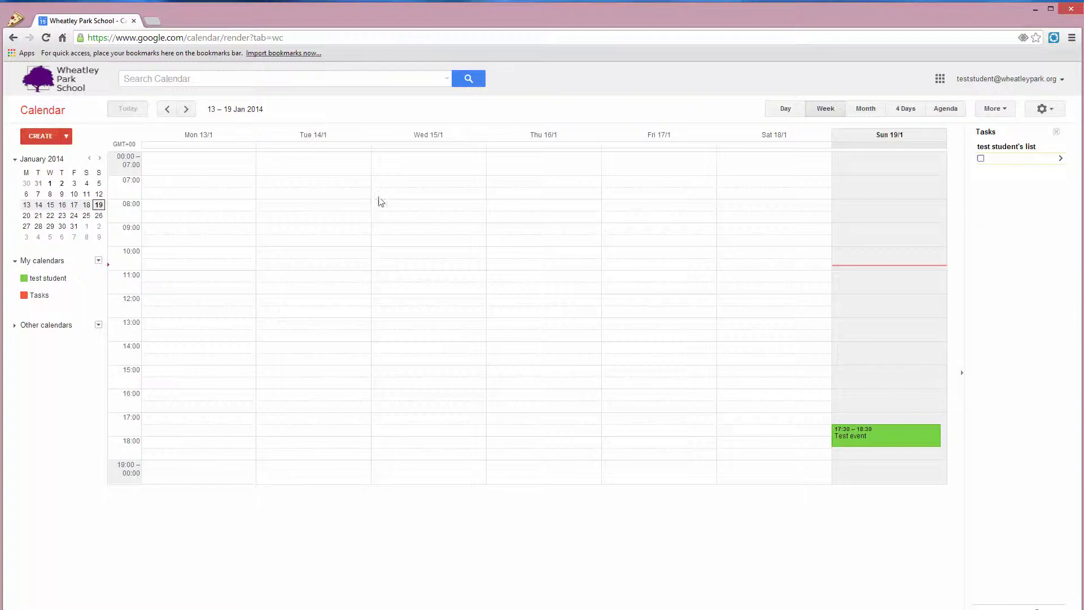
left_click(184, 110)
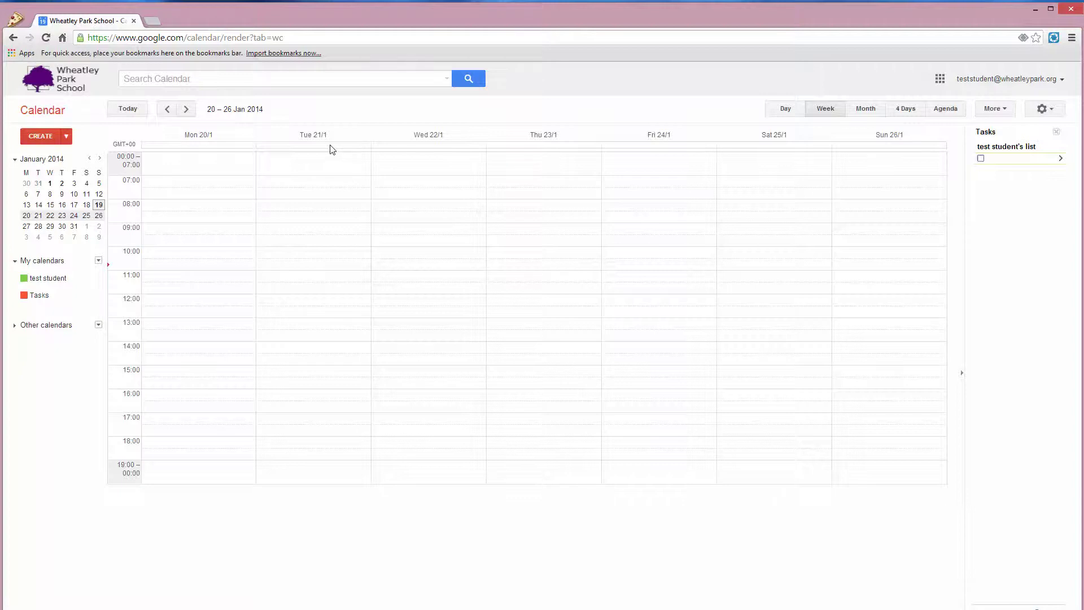
left_click(222, 147)
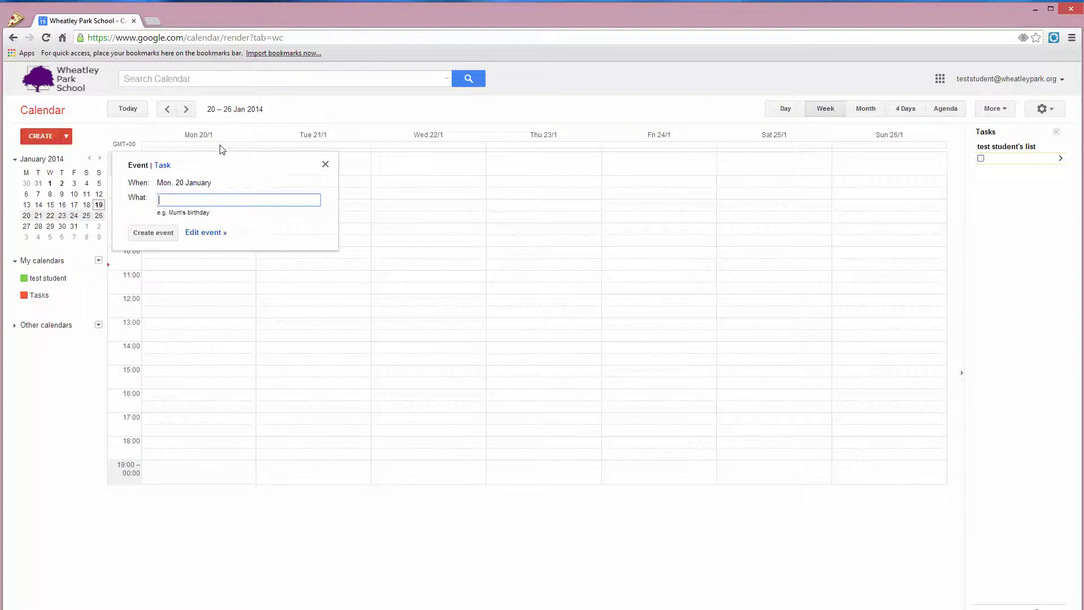
left_click(162, 167)
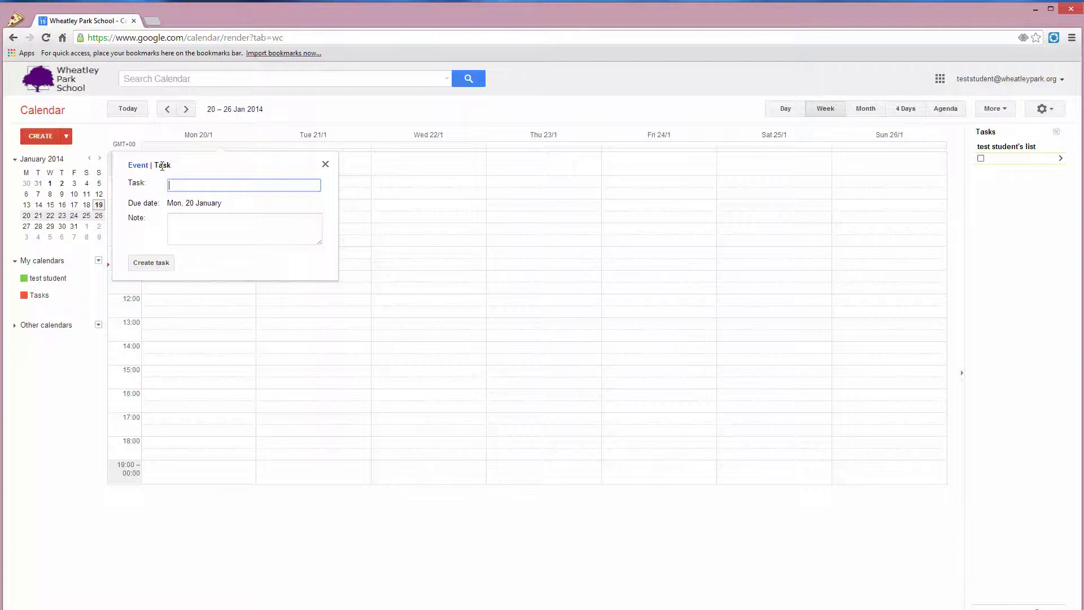
type("Get up in the morning")
left_click(158, 265)
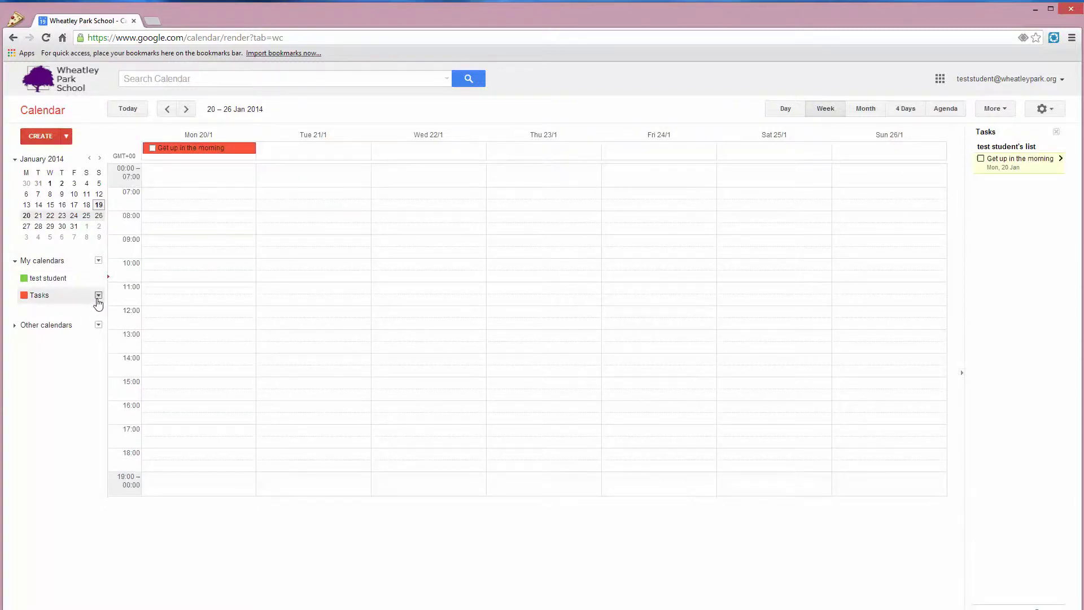
Change the colour of the Tasks calendar to dark green.
left_click(98, 298)
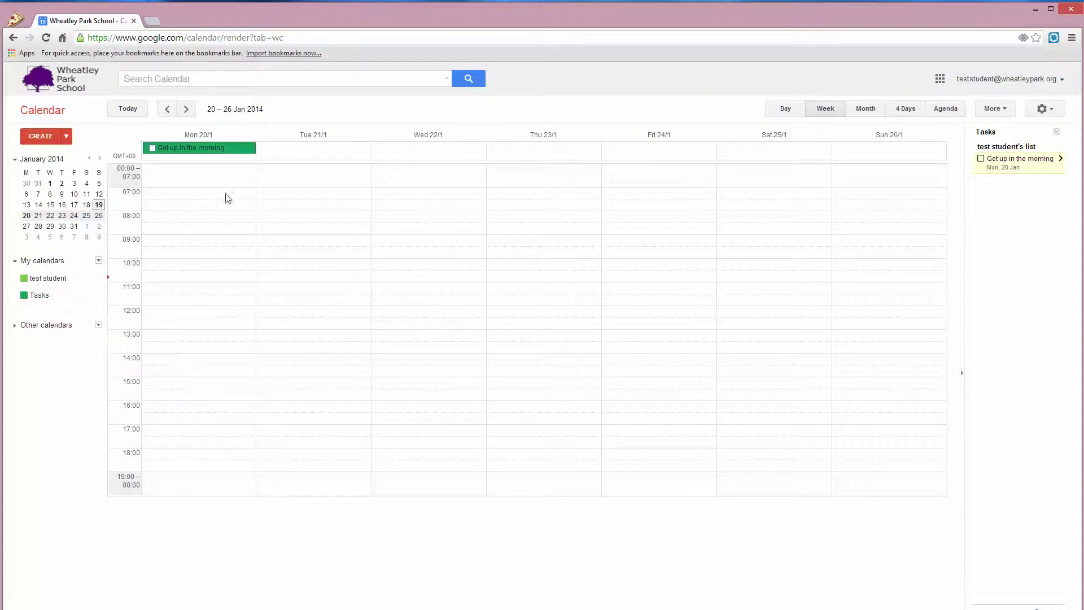
right_click(294, 154)
key("Escape")
Create the task "Mark some work for Y12" due Tuesday 21 January and mark it as completed.
left_click(295, 154)
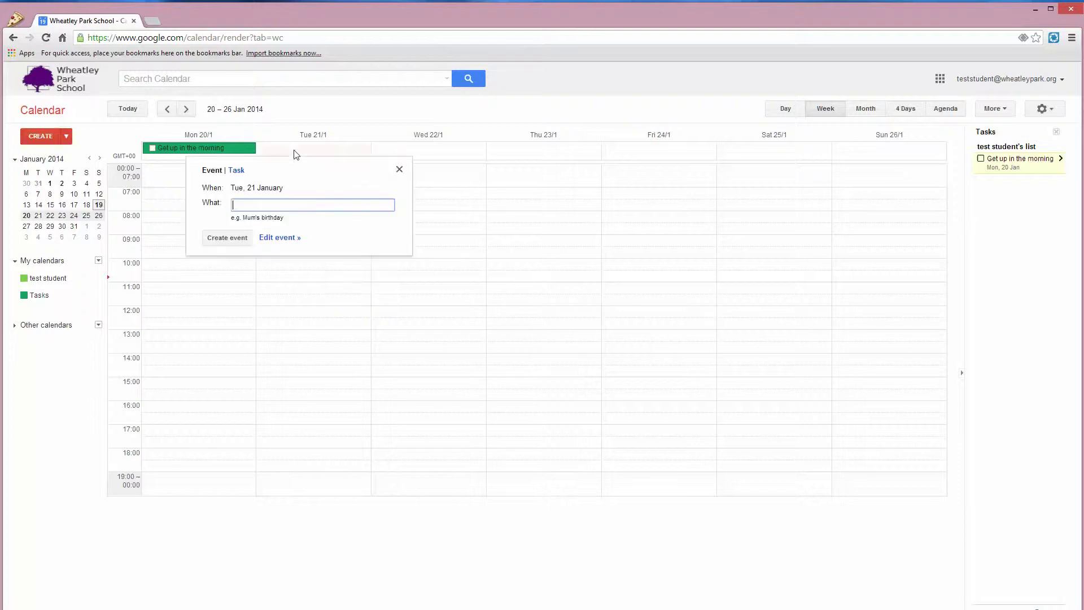
left_click(238, 171)
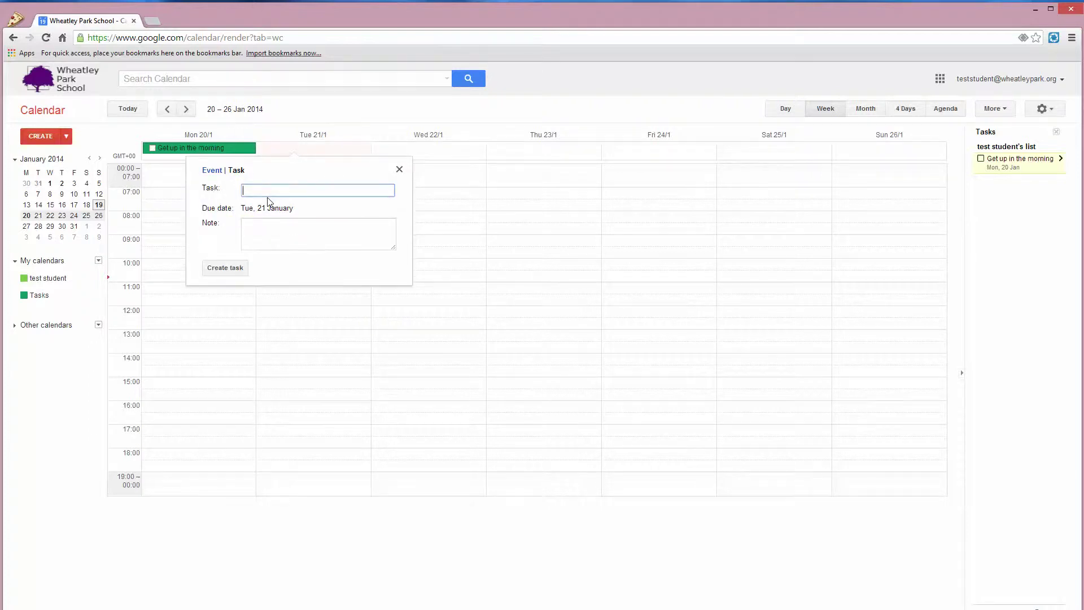
type("Marks some work for Y12")
left_click(271, 229)
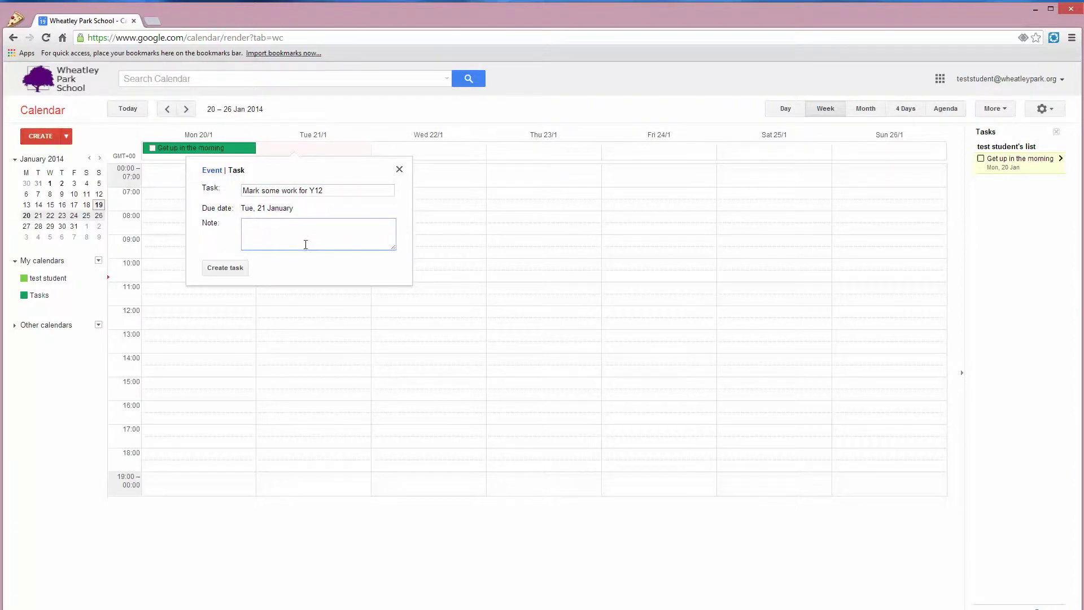
left_click(223, 269)
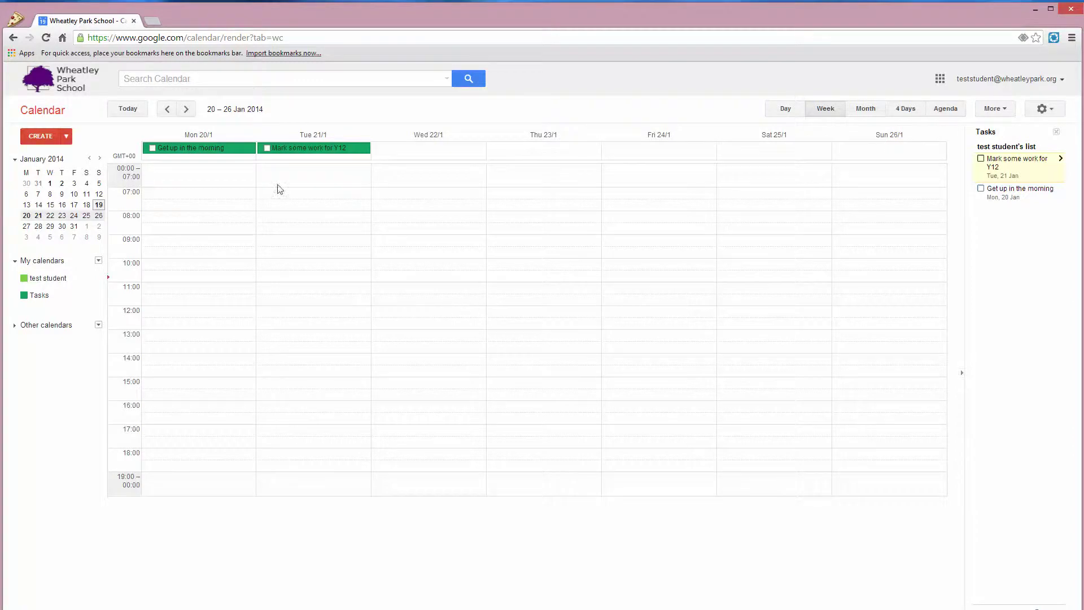
left_click(267, 148)
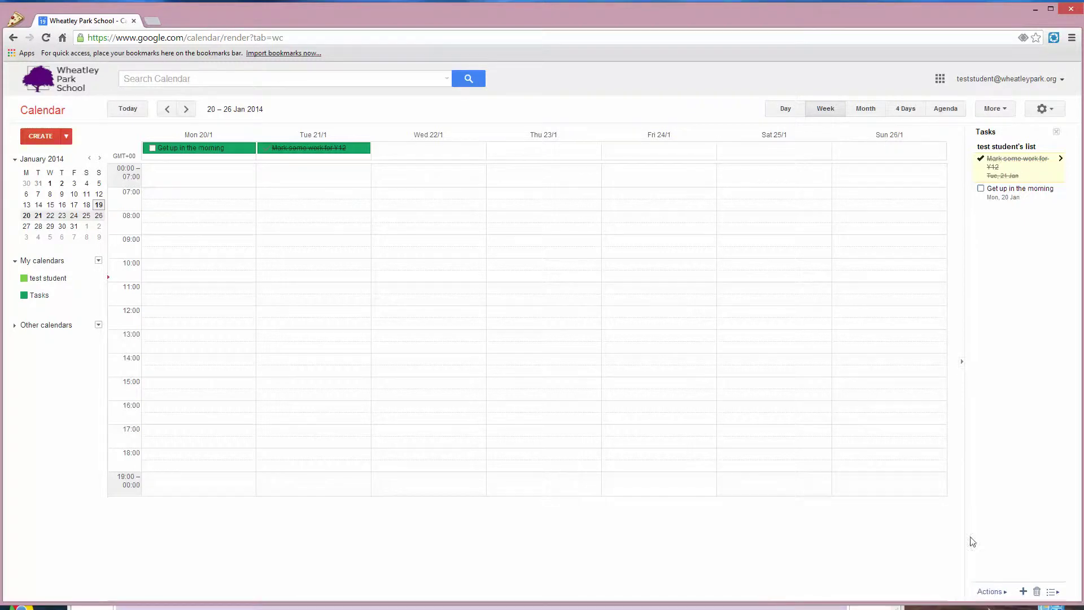
Examine the task list's available actions and the detail fields of a new blank task.
left_click(1005, 593)
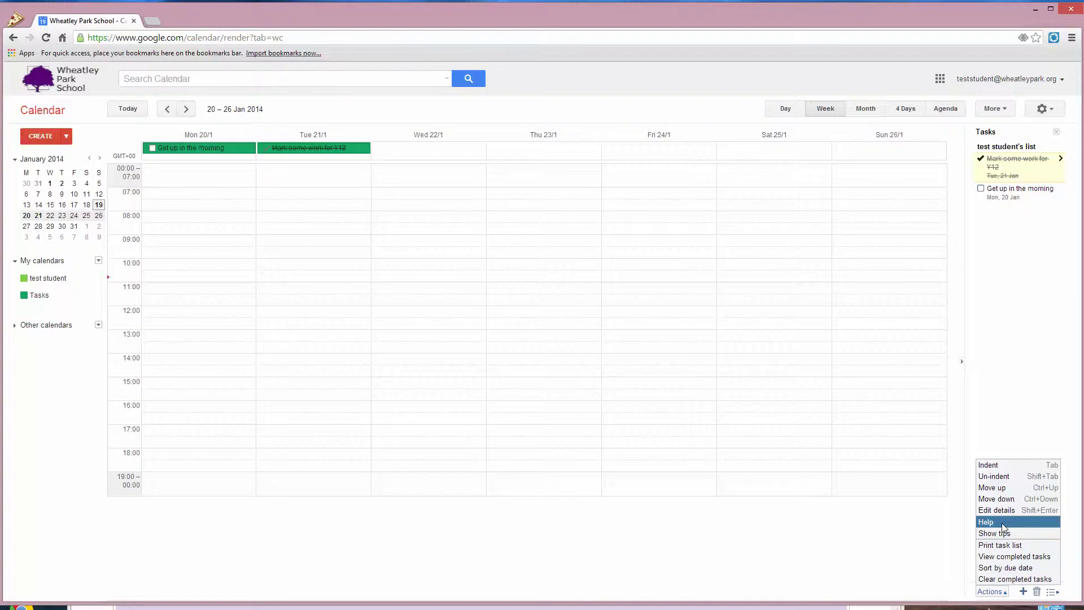
left_click(989, 394)
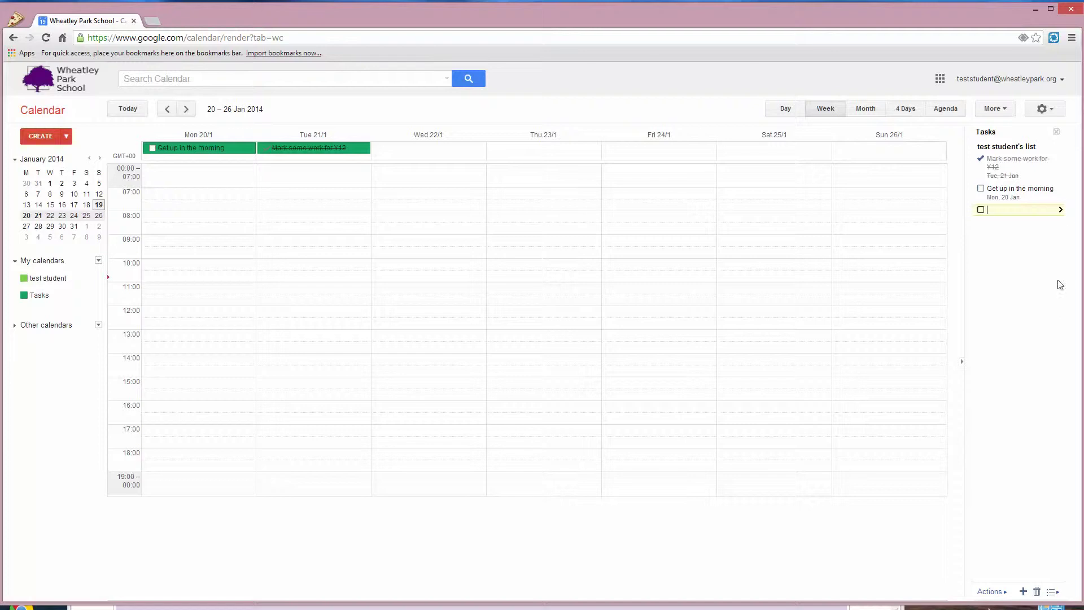
left_click(1061, 210)
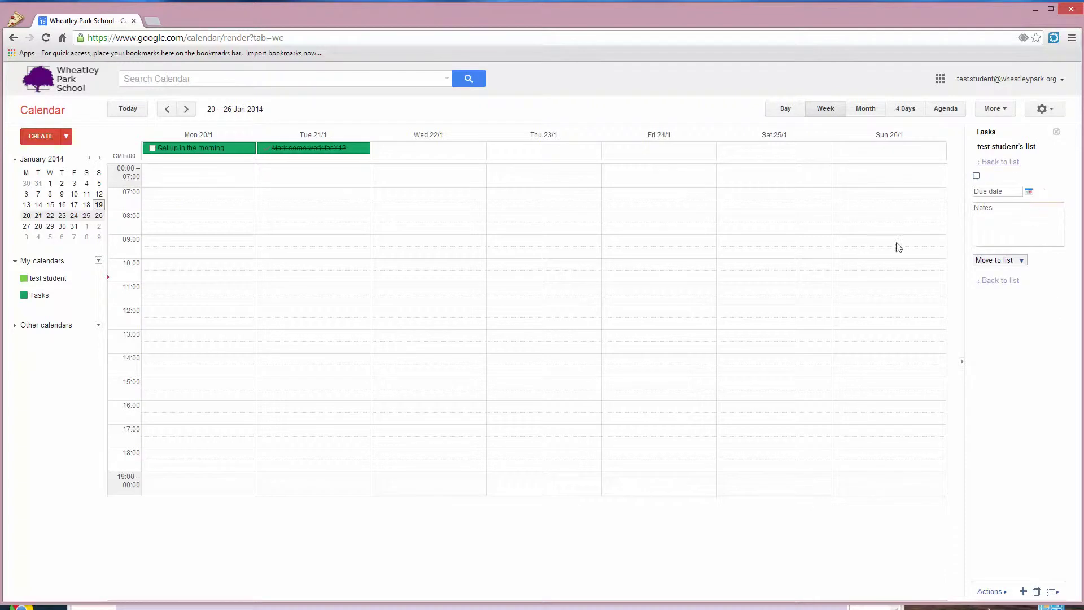
Start a new event on Monday 20 January from 09:00 to 10:00 and dismiss it without creating it.
left_click(196, 244)
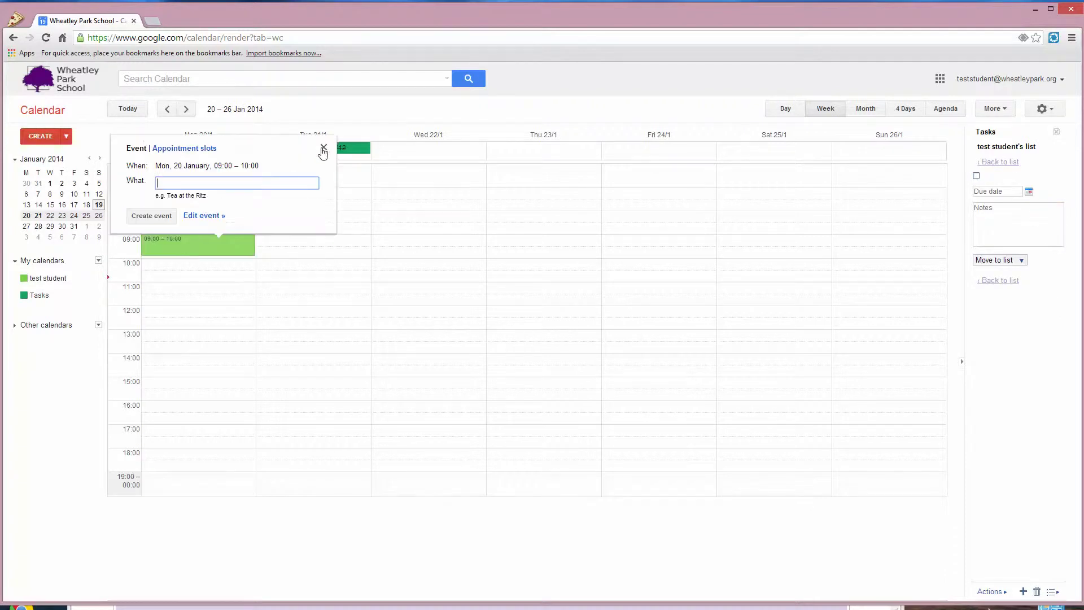
left_click(323, 80)
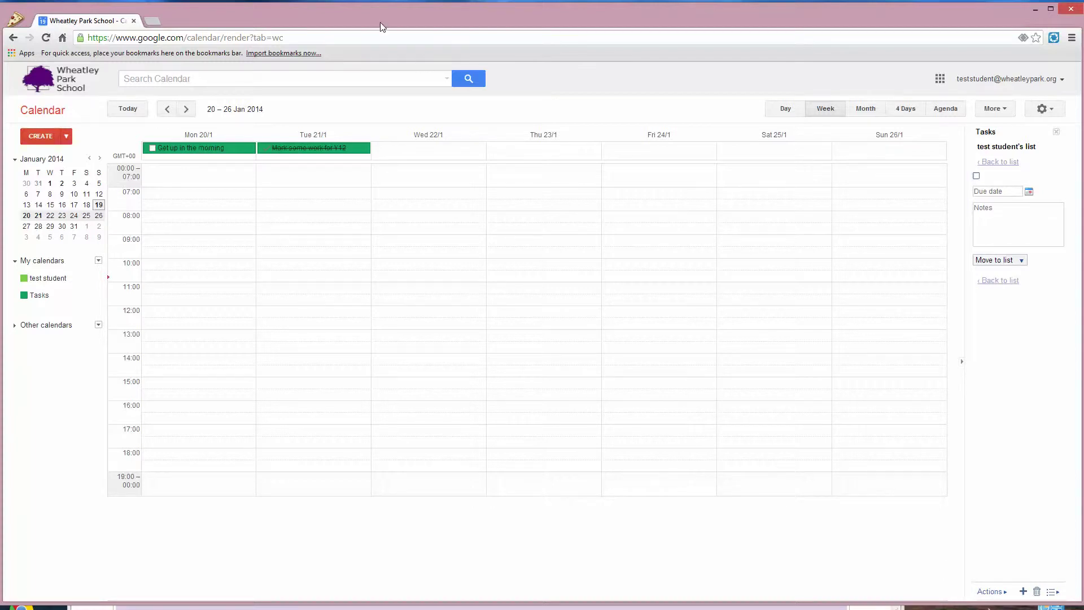
Switch to the browser window with the school's Staff site and open its staff calendar page to view the whole month.
left_click_drag(381, 16, 381, 49)
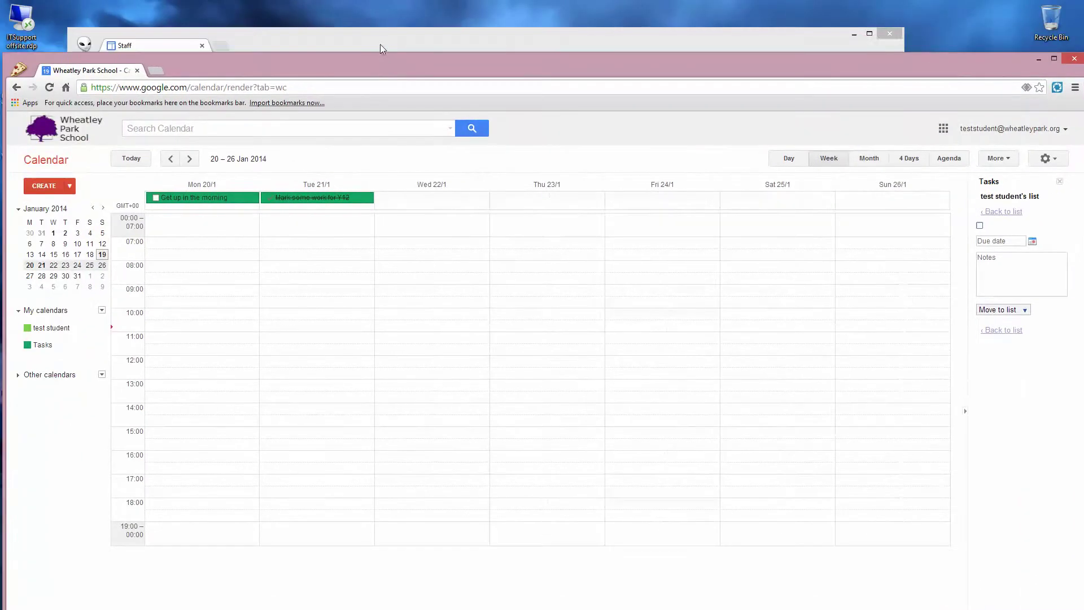
left_click(384, 38)
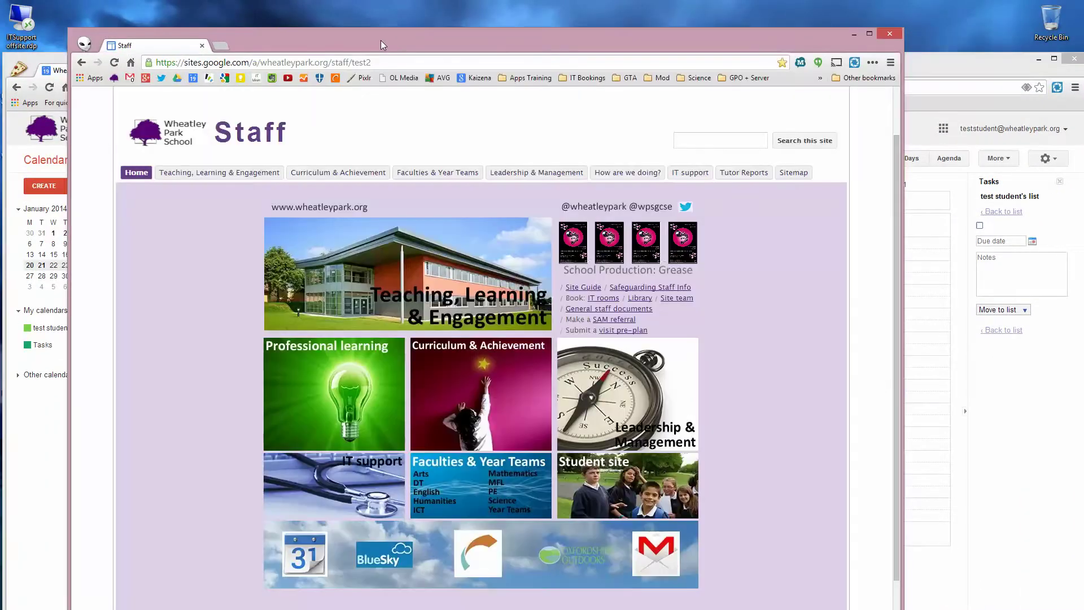
left_click_drag(384, 40, 401, 21)
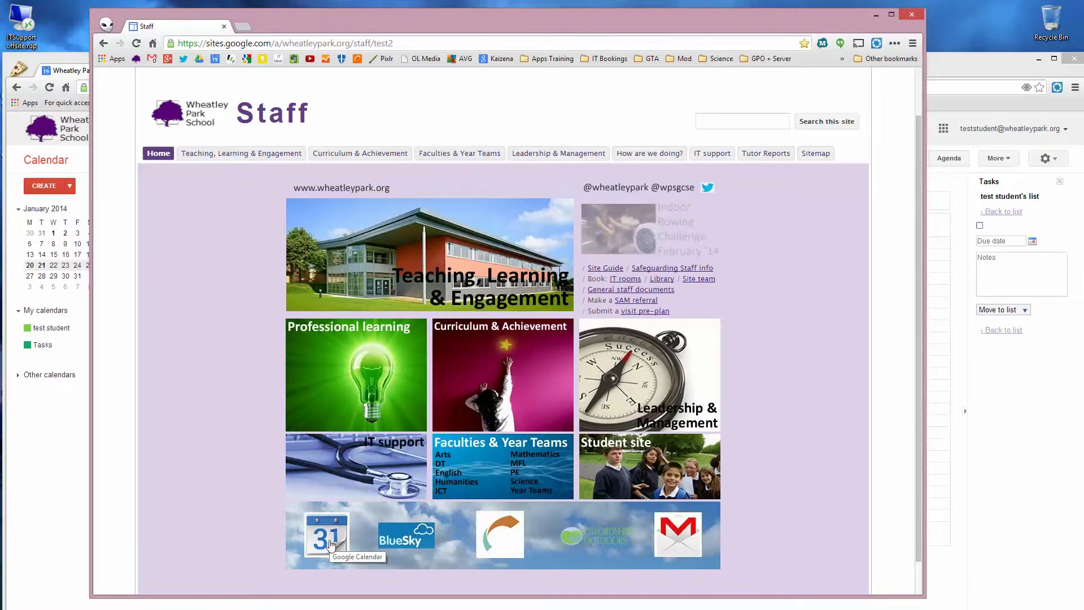
scroll(539, 520, "down", 1)
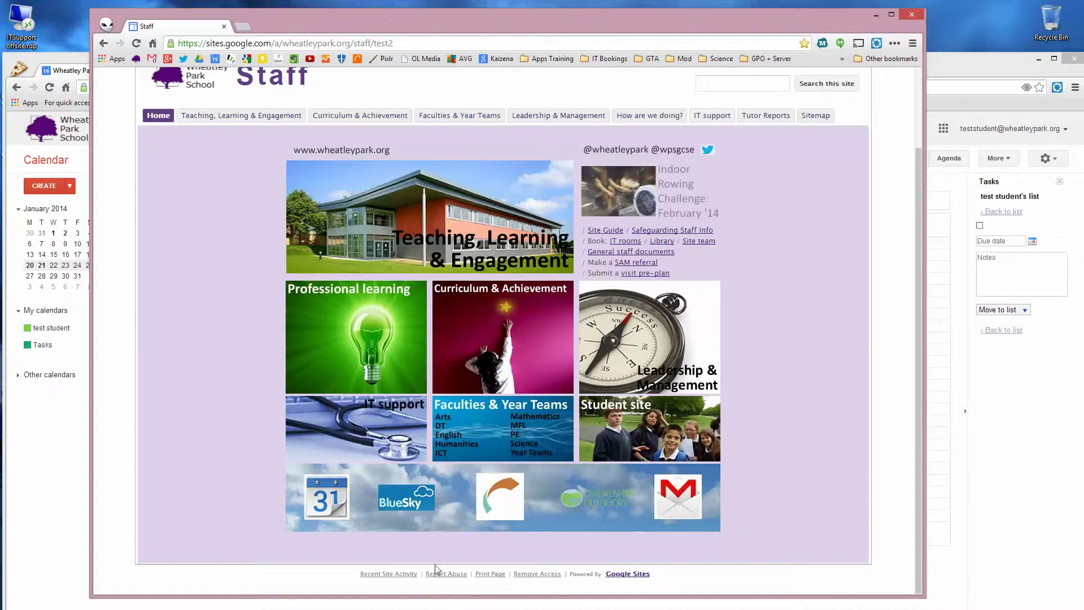
scroll(433, 545, "up", 1)
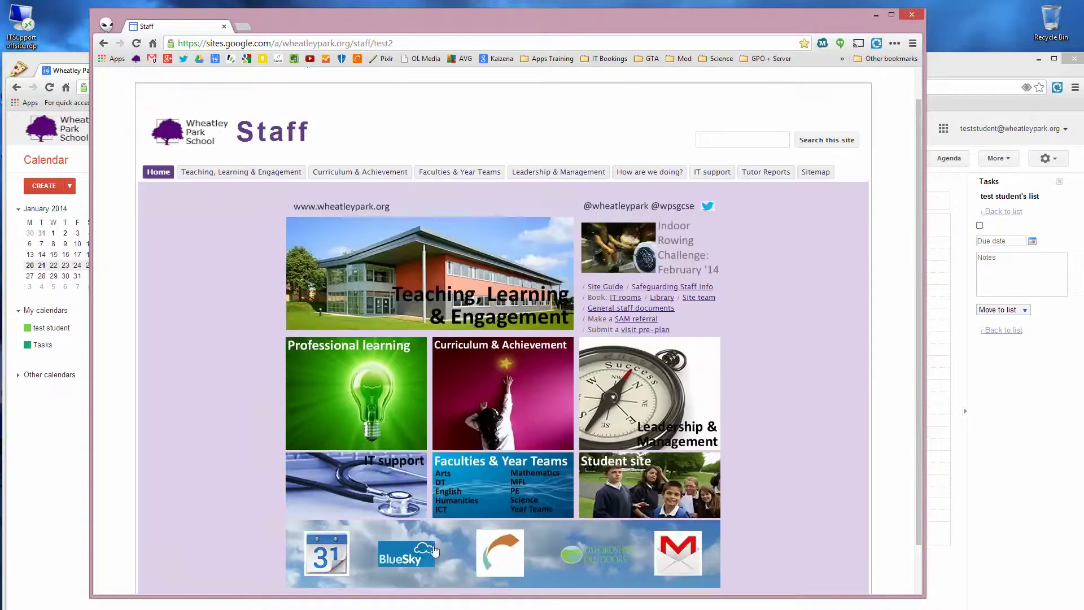
left_click(328, 559)
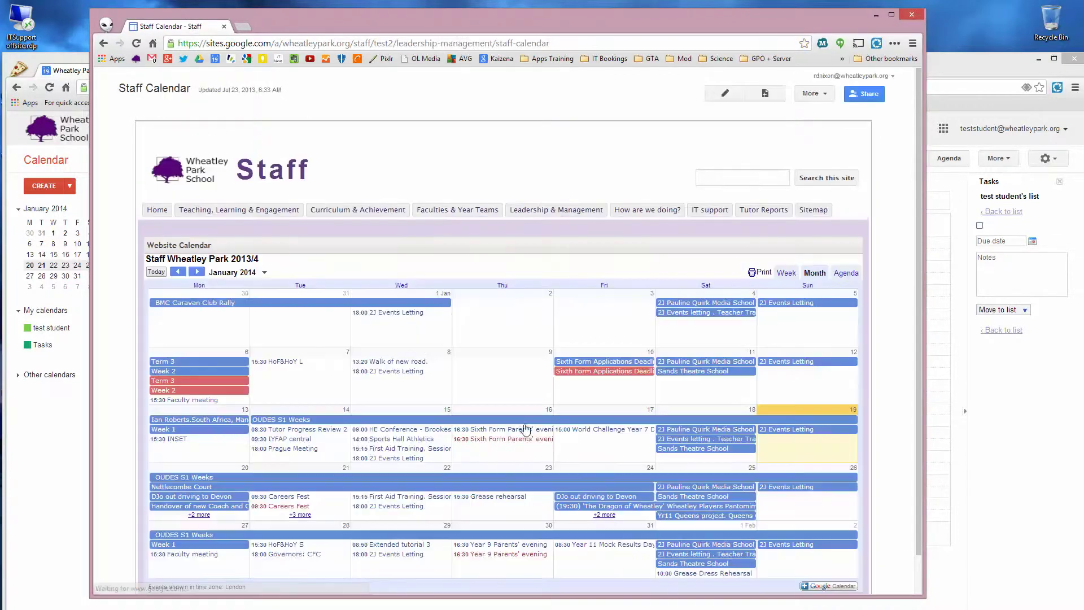
scroll(581, 284, "down", 1)
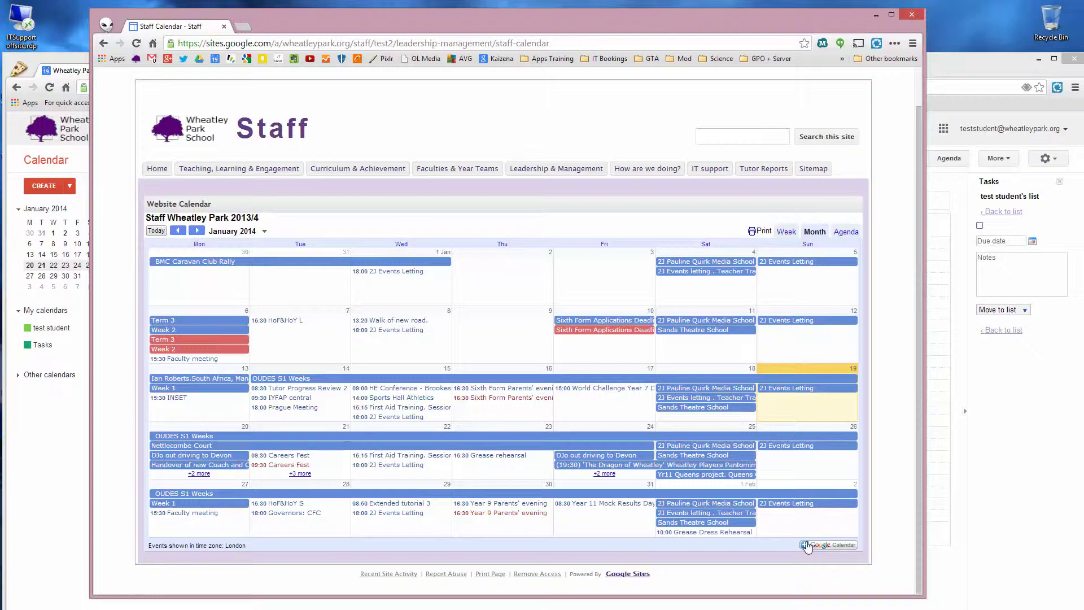
Return to the Google Calendar window, hide the Tasks calendar and show it again.
left_click(59, 456)
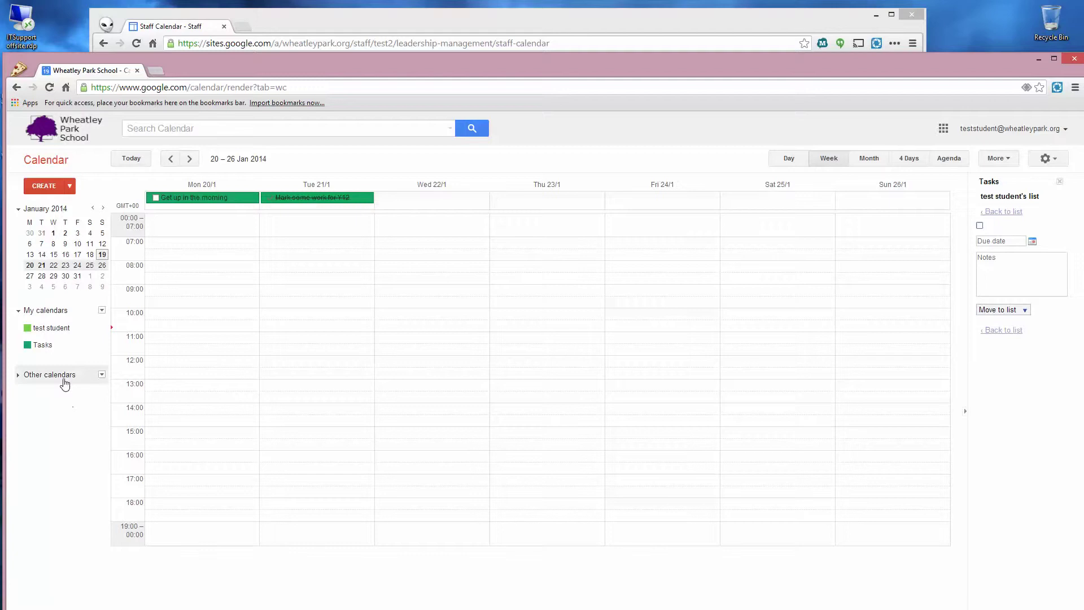
left_click(40, 348)
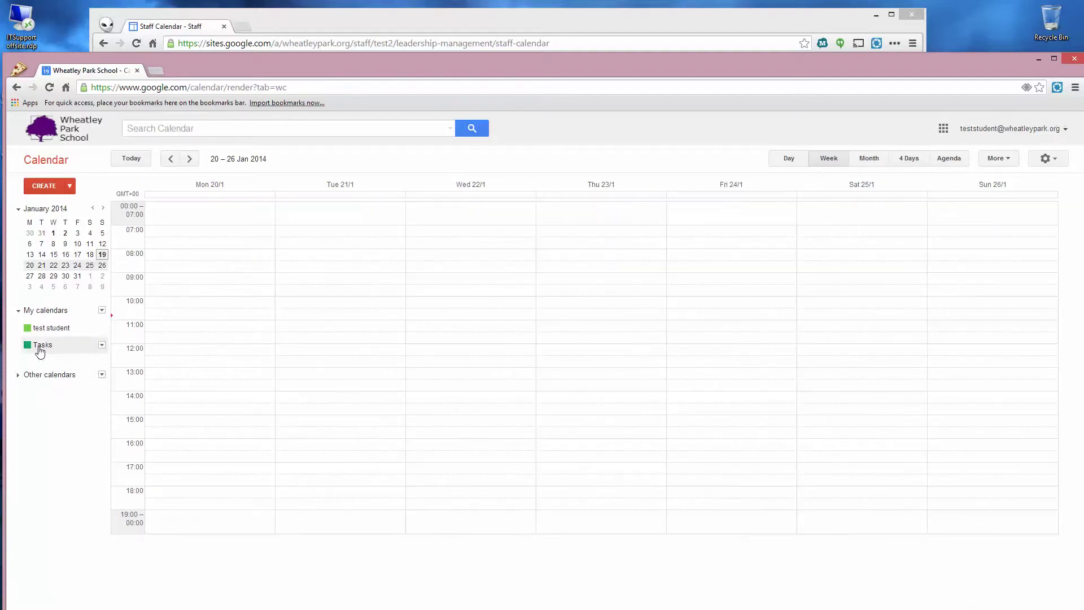
left_click(40, 348)
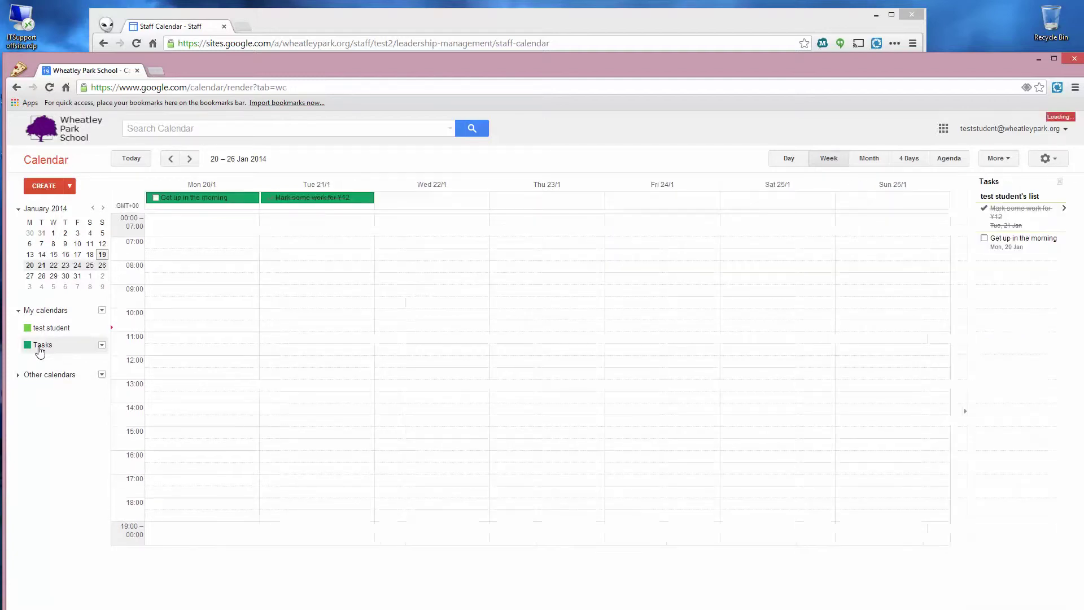